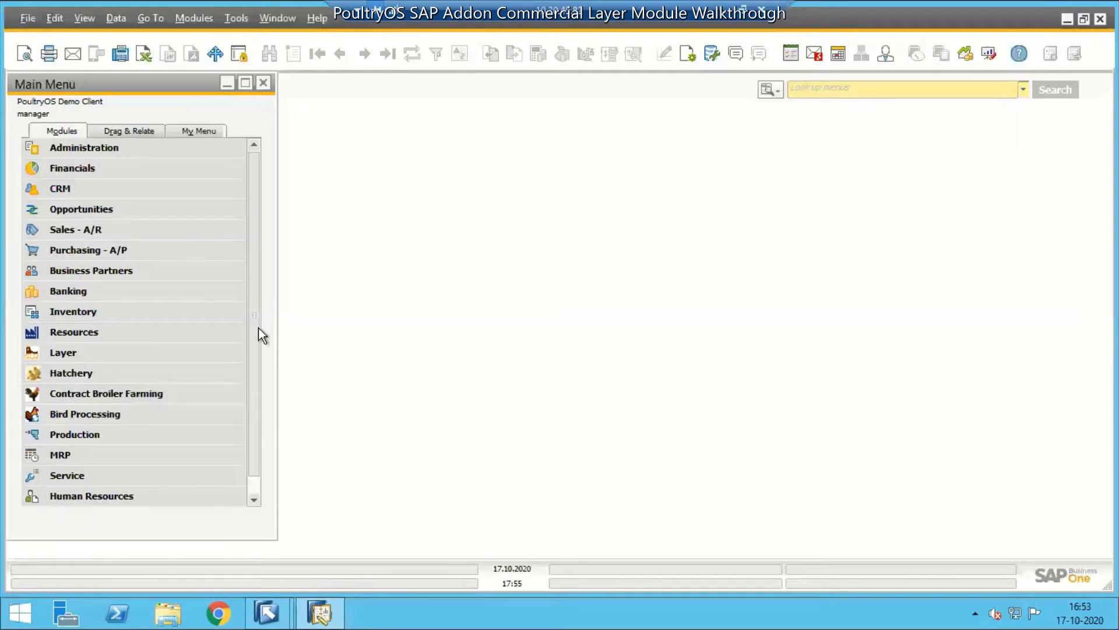
Step: Open the Layer Phase master in the Layer module, examine the phases and their week ranges, and close it
scroll(260, 345, "down", 1)
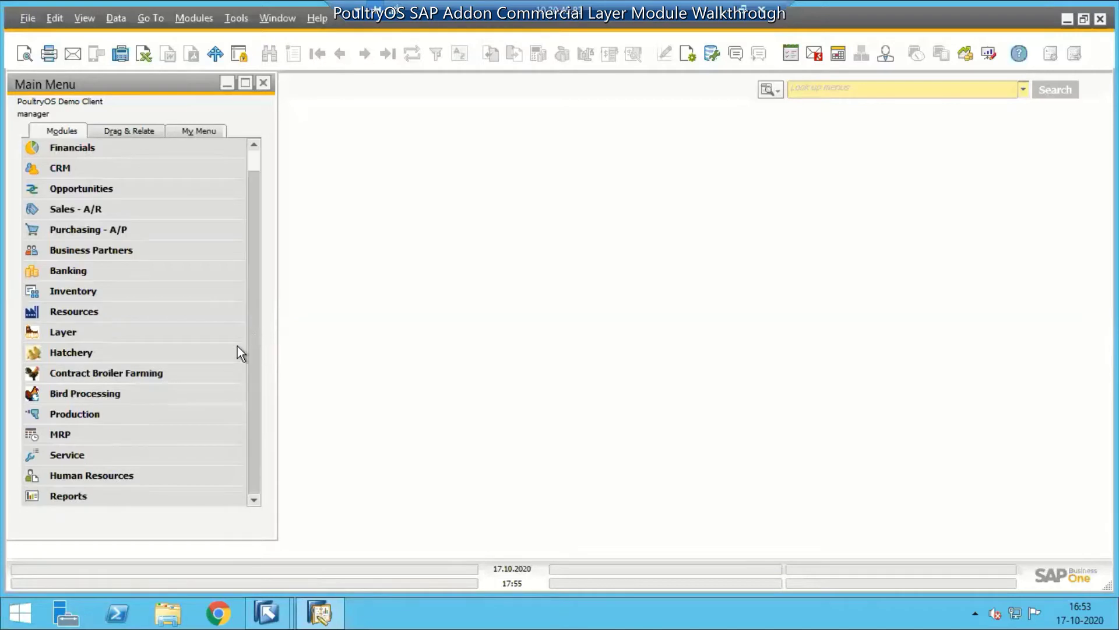
left_click(103, 338)
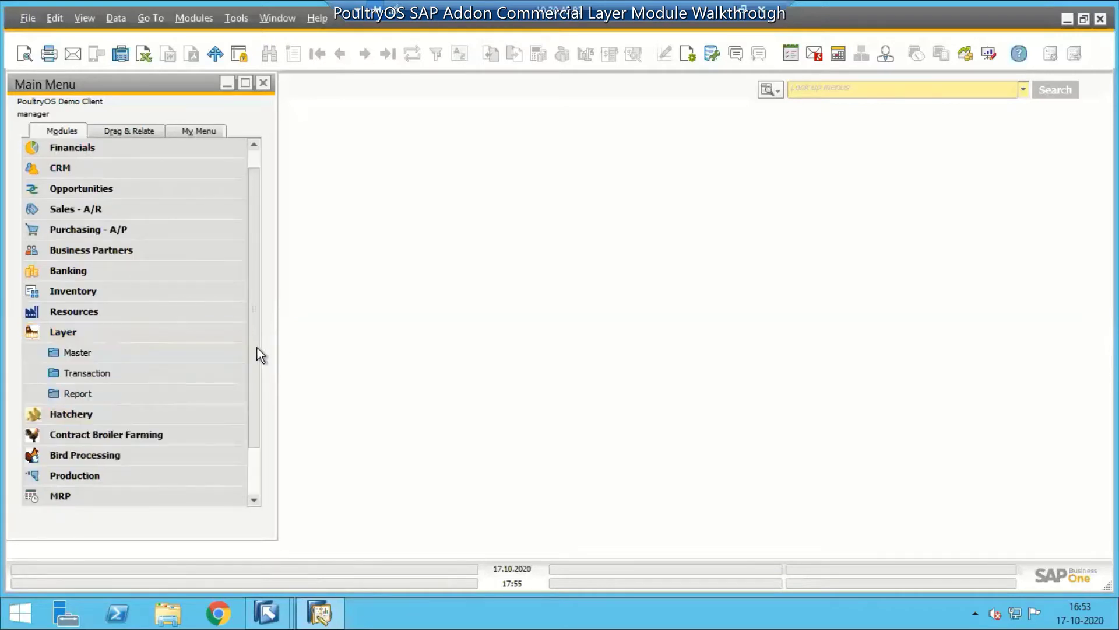
left_click(152, 356)
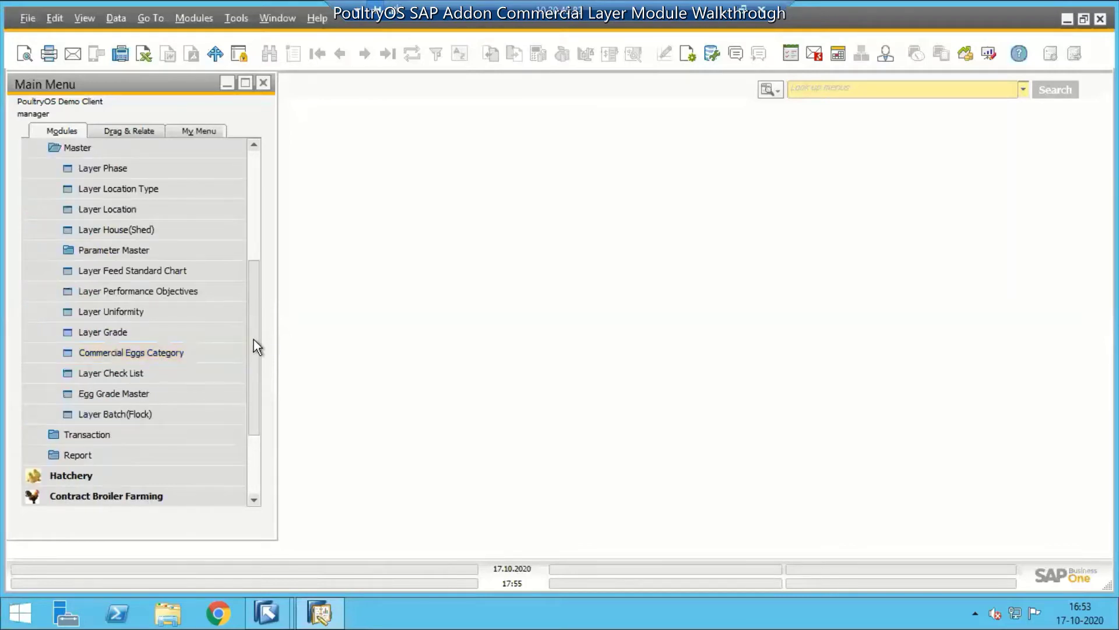
left_click_drag(253, 340, 256, 322)
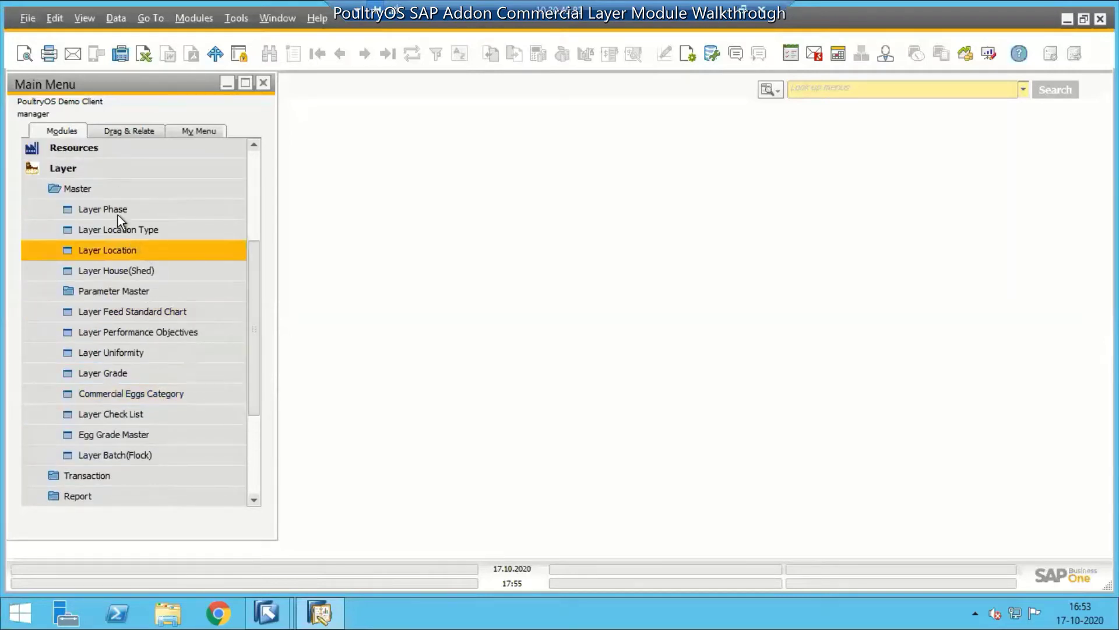
left_click(244, 221)
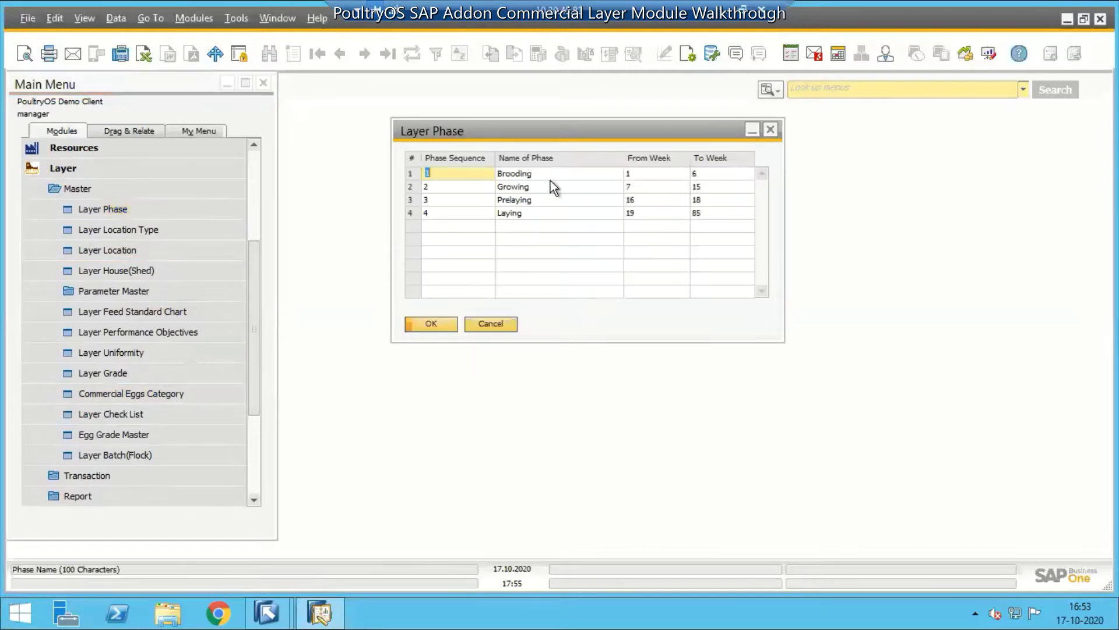
left_click_drag(537, 139, 508, 135)
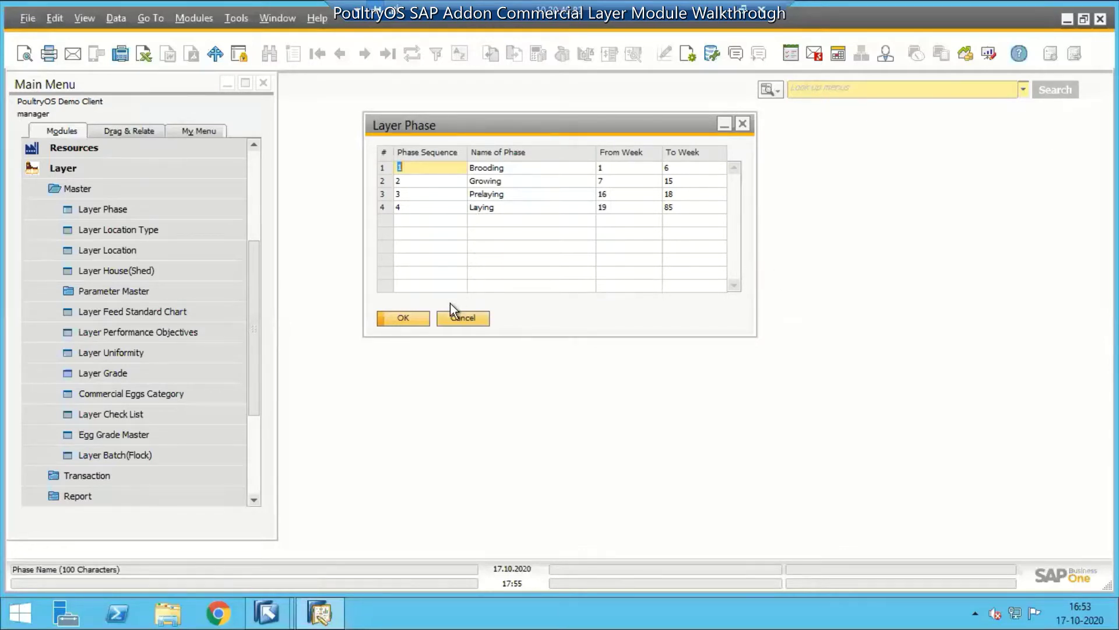
left_click(461, 319)
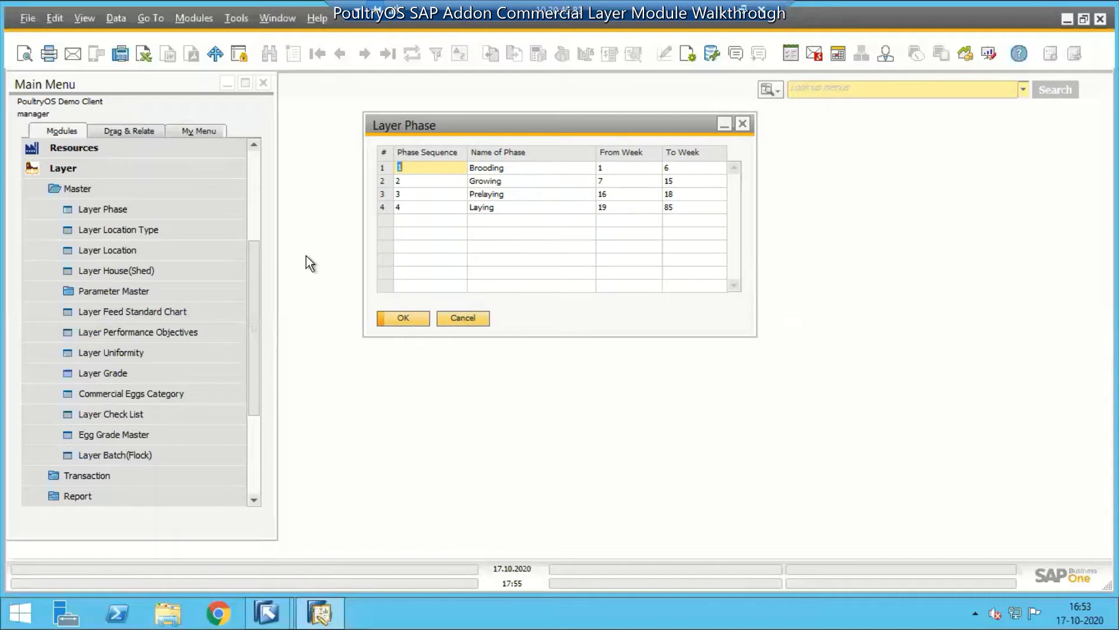
Step: Open the Layer Location Type master, examine its code and location type fields, and close it
left_click(185, 236)
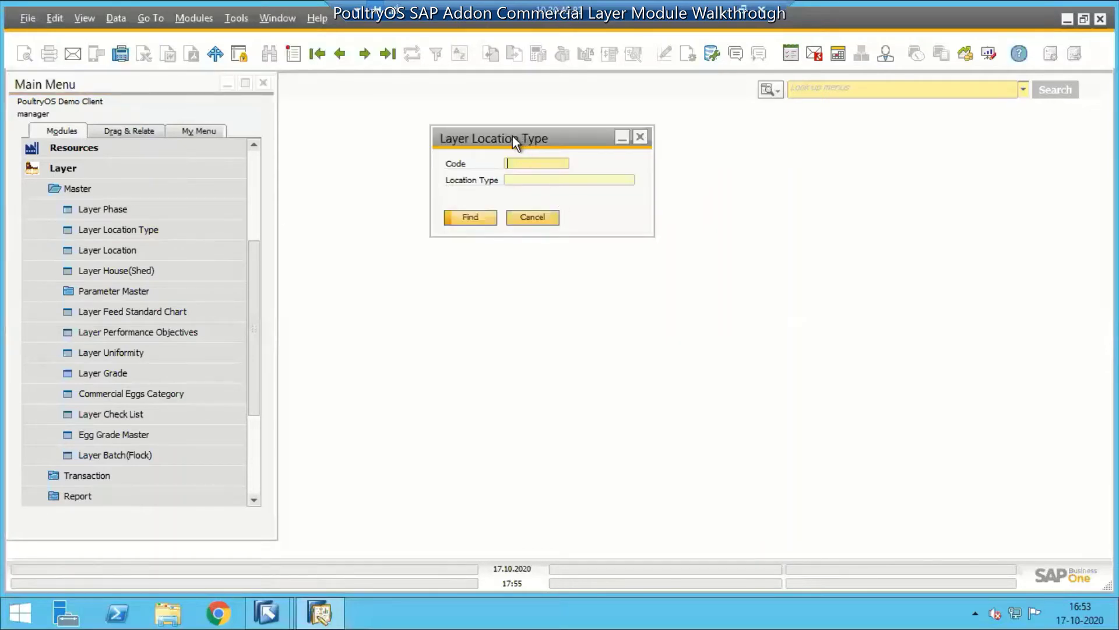
left_click_drag(512, 138, 508, 140)
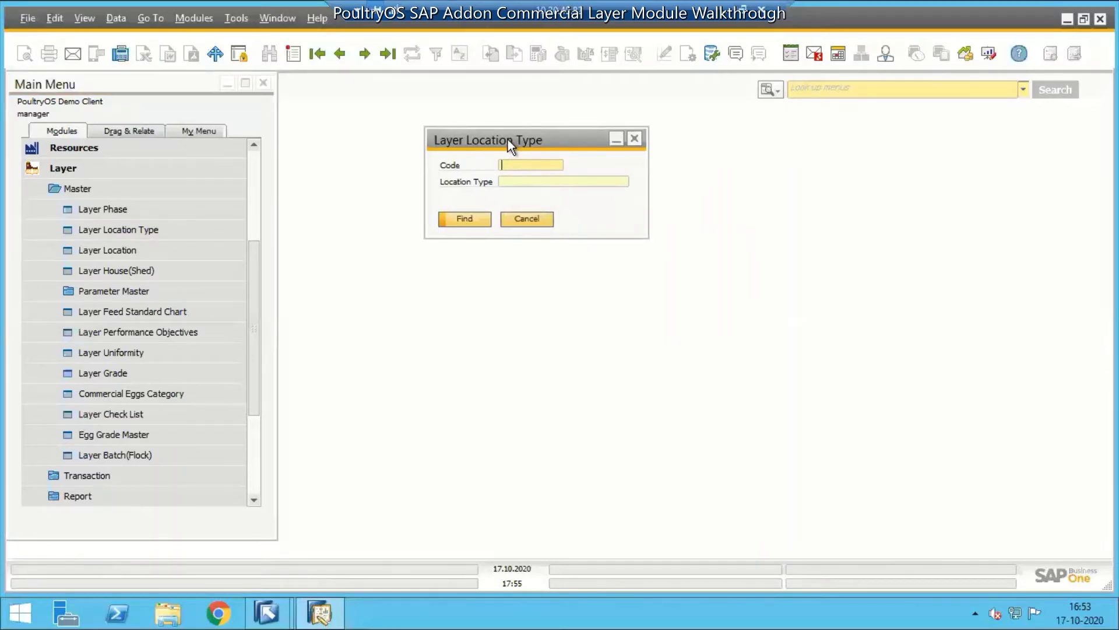
left_click(545, 223)
Step: Open the Layer Location master, examine the available location type options, and close the form without choosing one
left_click(145, 250)
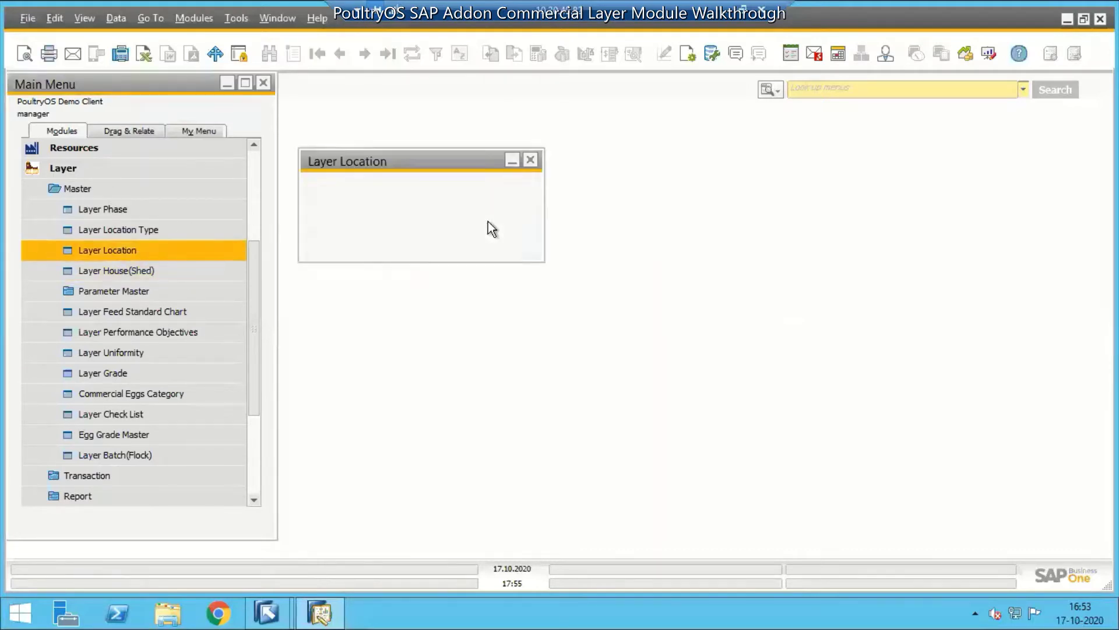
left_click_drag(508, 126, 493, 125)
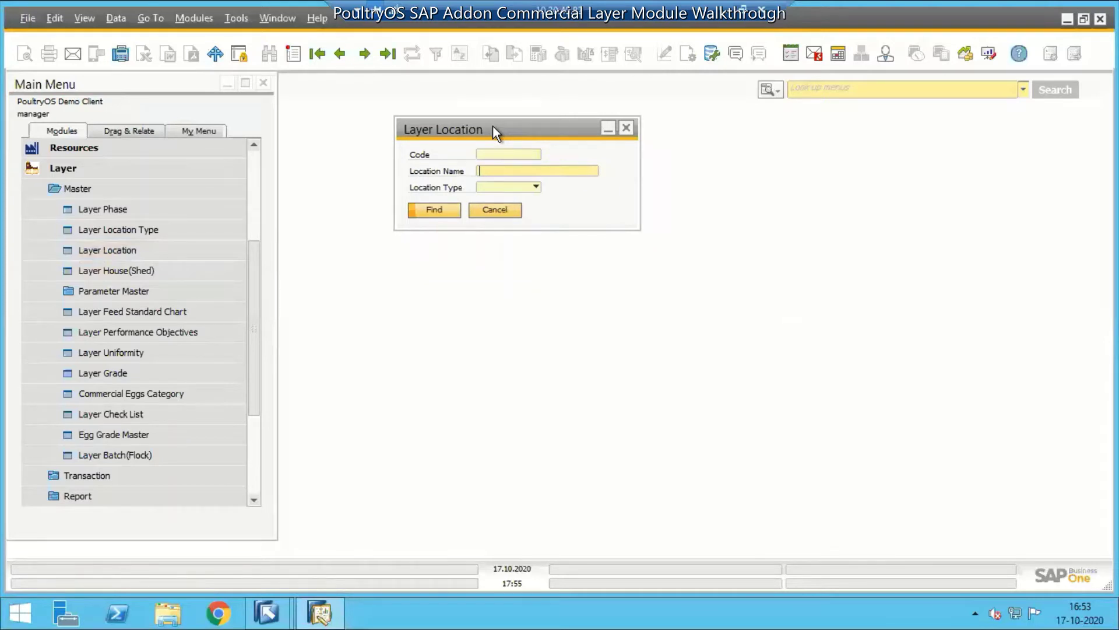
left_click(522, 188)
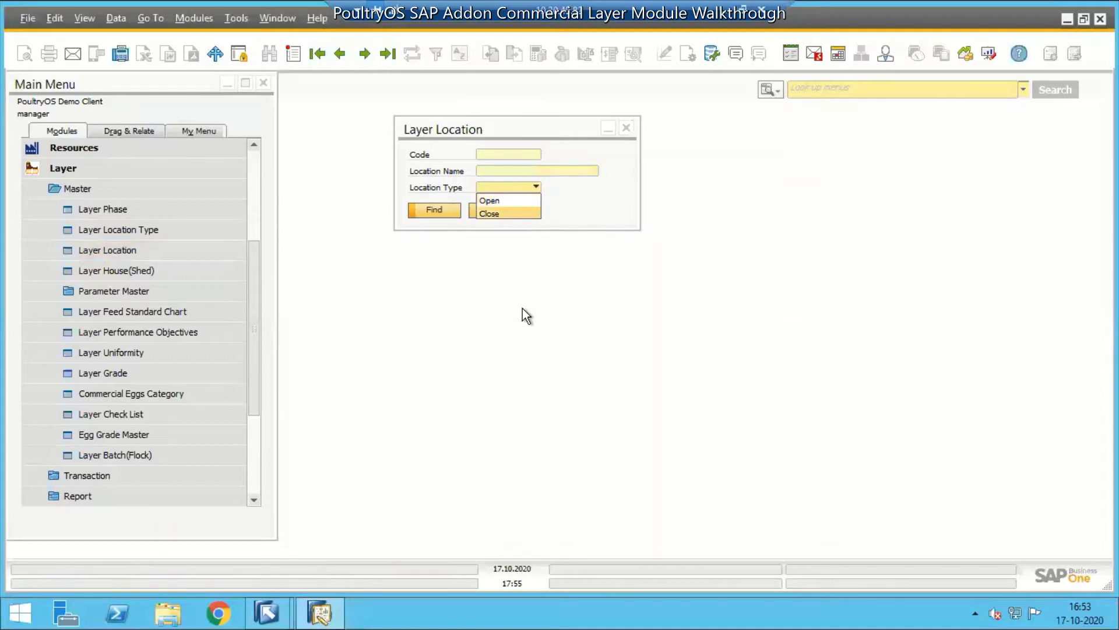
left_click(522, 308)
left_click(496, 211)
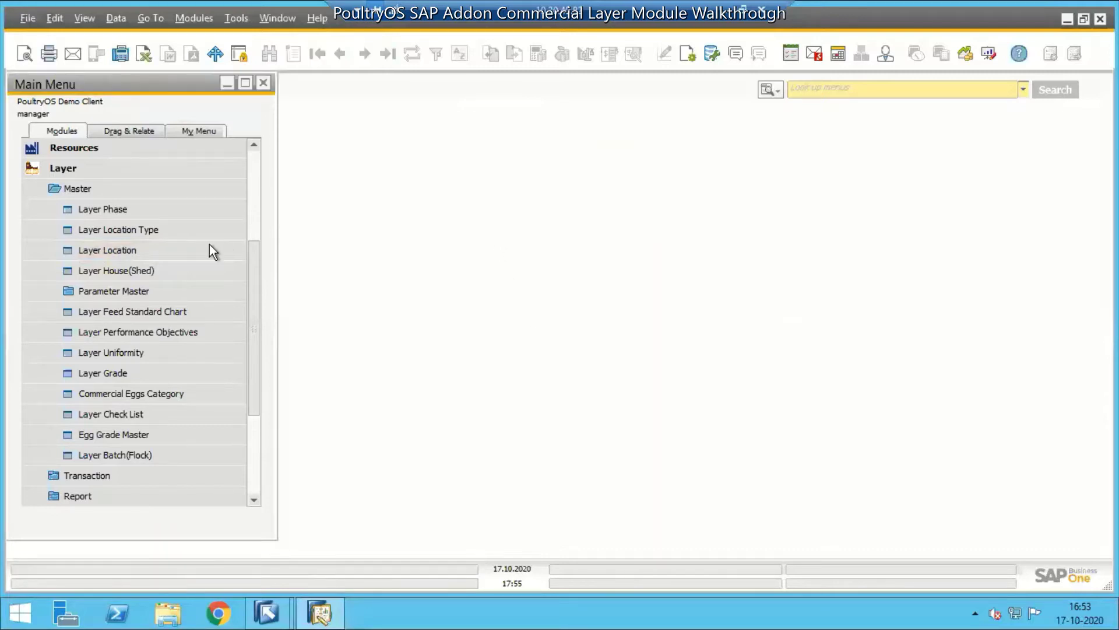
Step: Open the Layer House(Shed) master, examine its header fields and pen (line) table, and close it
left_click(175, 276)
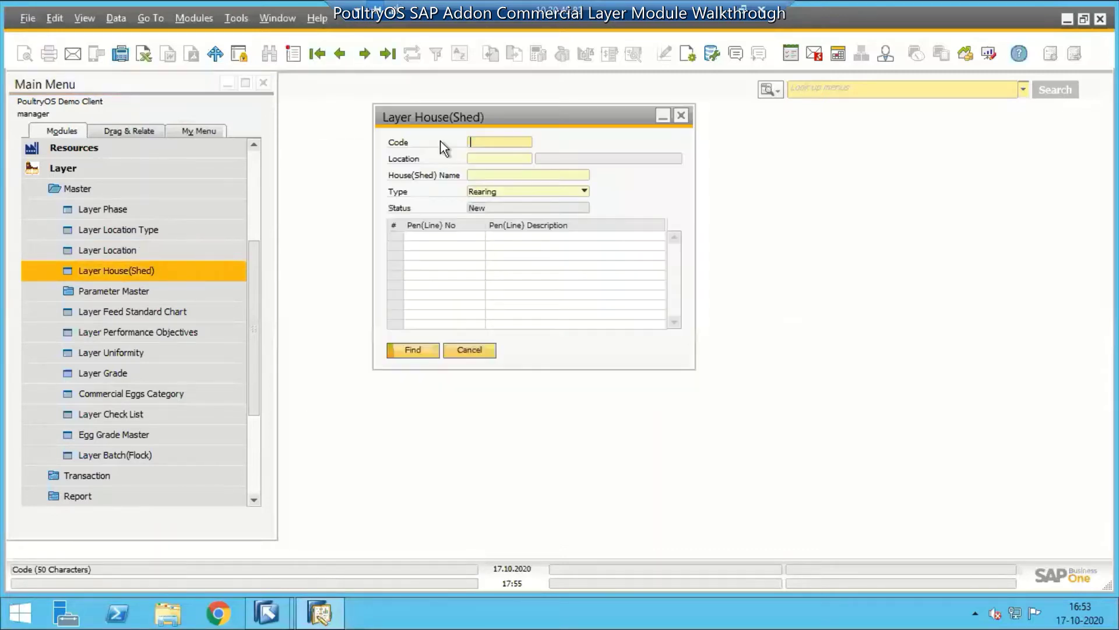
left_click_drag(479, 122, 492, 136)
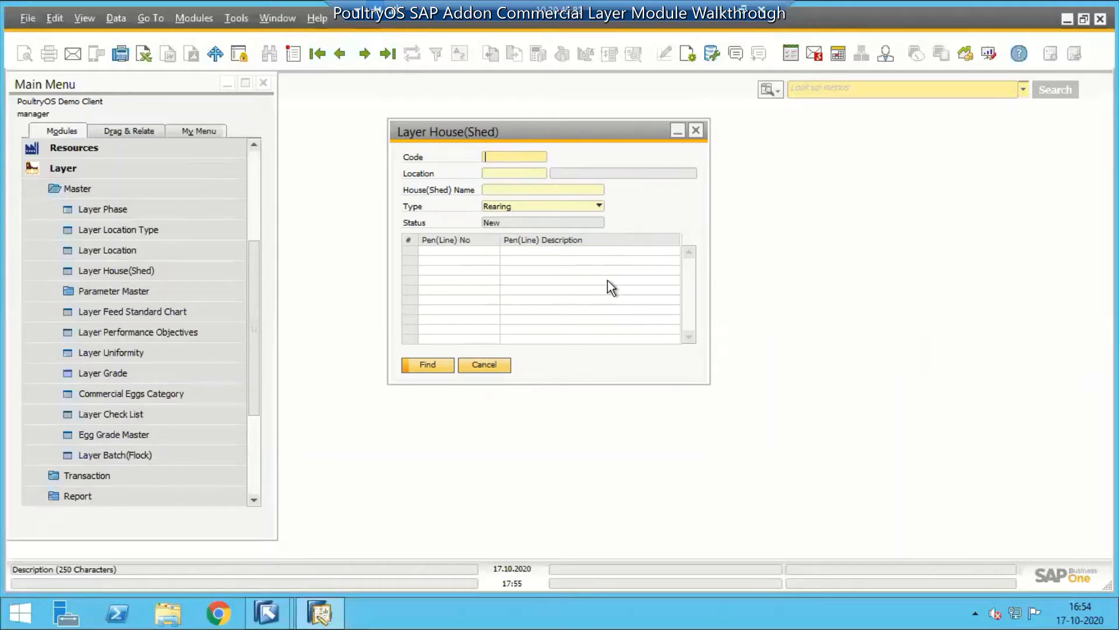
left_click(484, 365)
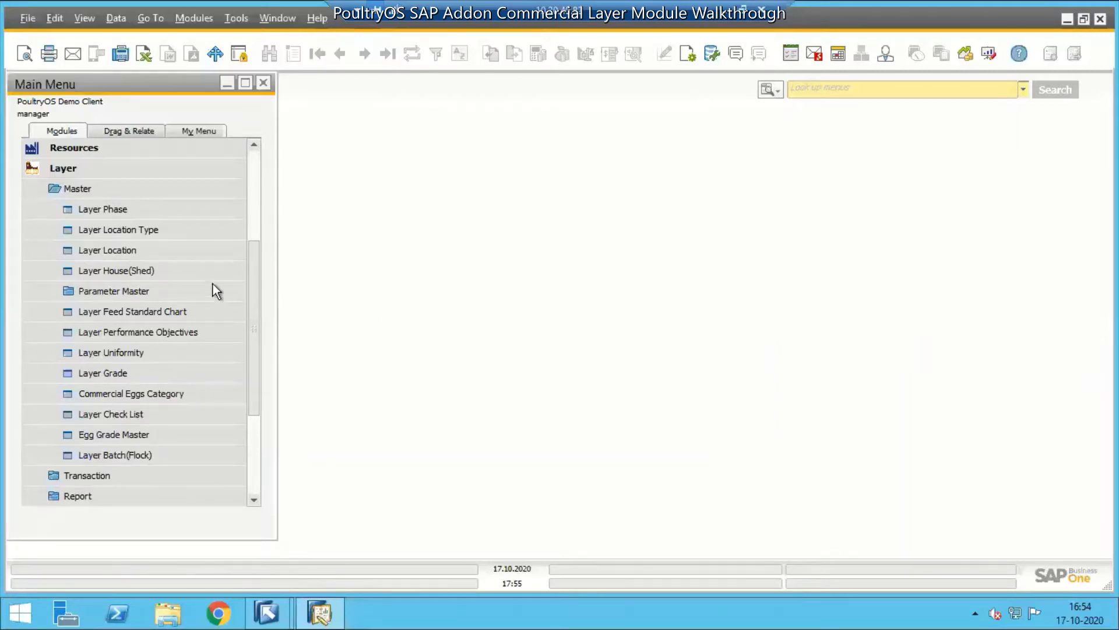
Step: Expand the Parameter Master group, examine the Layer Equipment Parameter form with its required ratio, and close the form
left_click(189, 293)
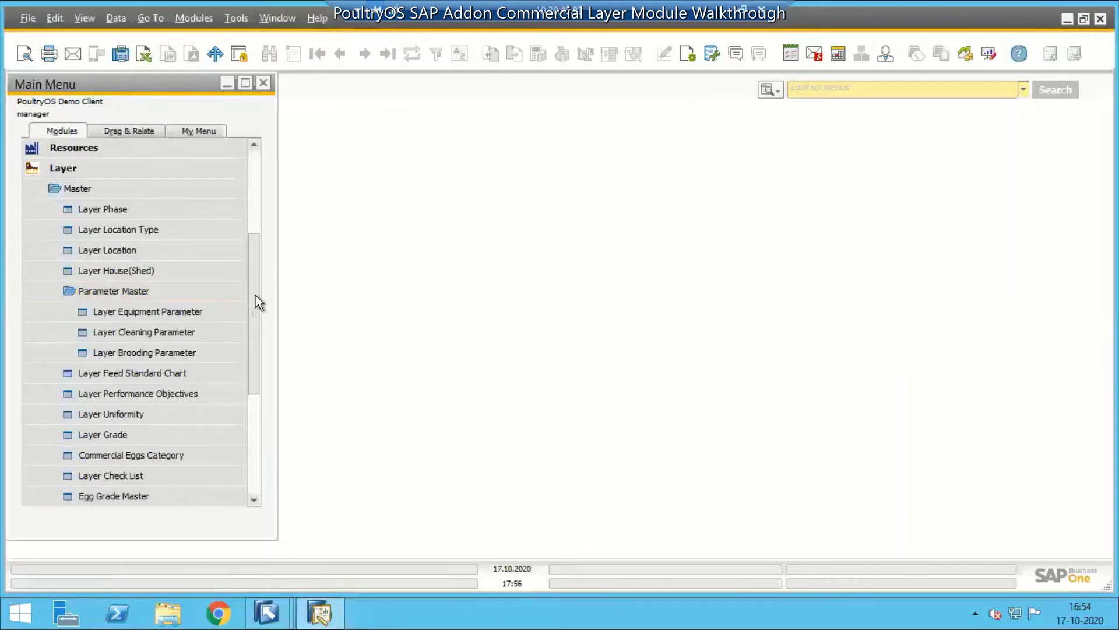
left_click_drag(256, 295, 255, 315)
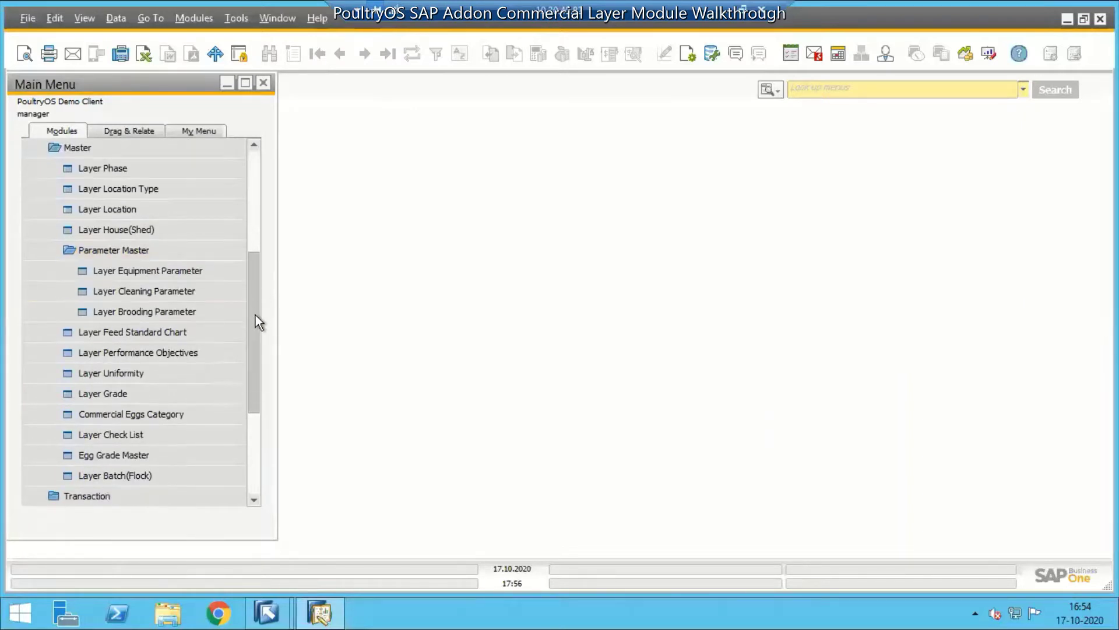
left_click(168, 272)
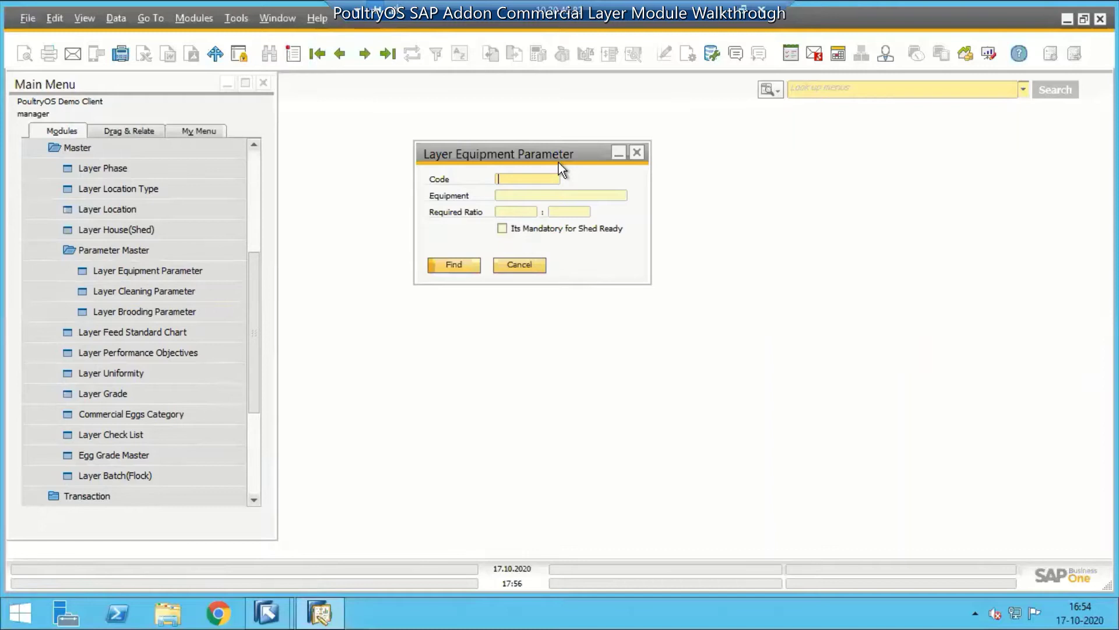
left_click(530, 264)
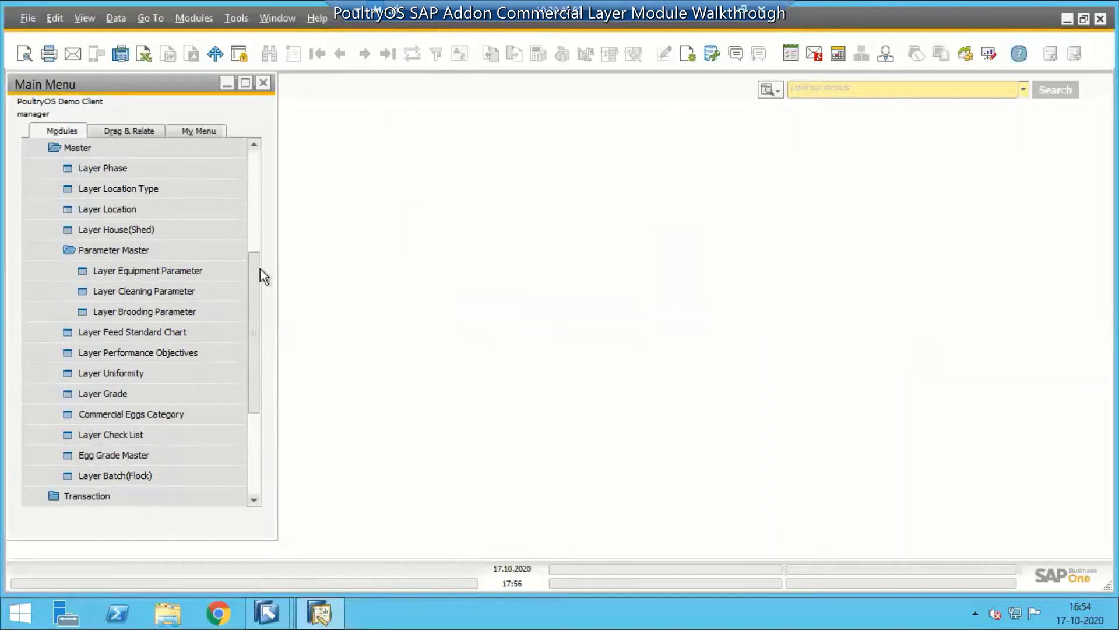
Step: Examine the Layer Cleaning Parameter and Layer Brooding Parameter forms one after the other, closing each
left_click(217, 290)
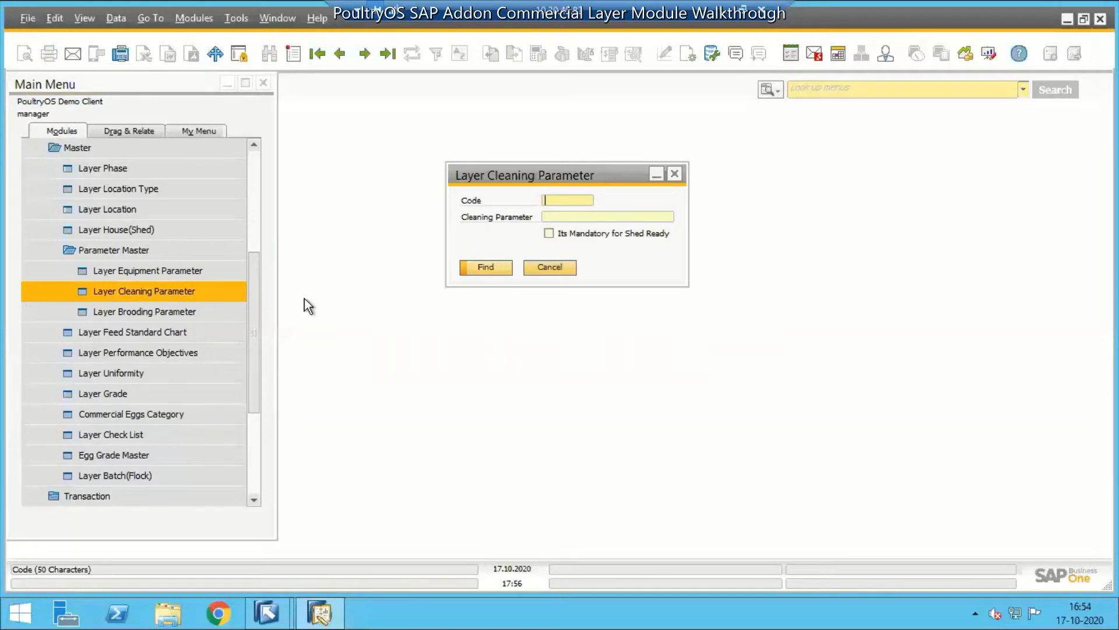
left_click(565, 267)
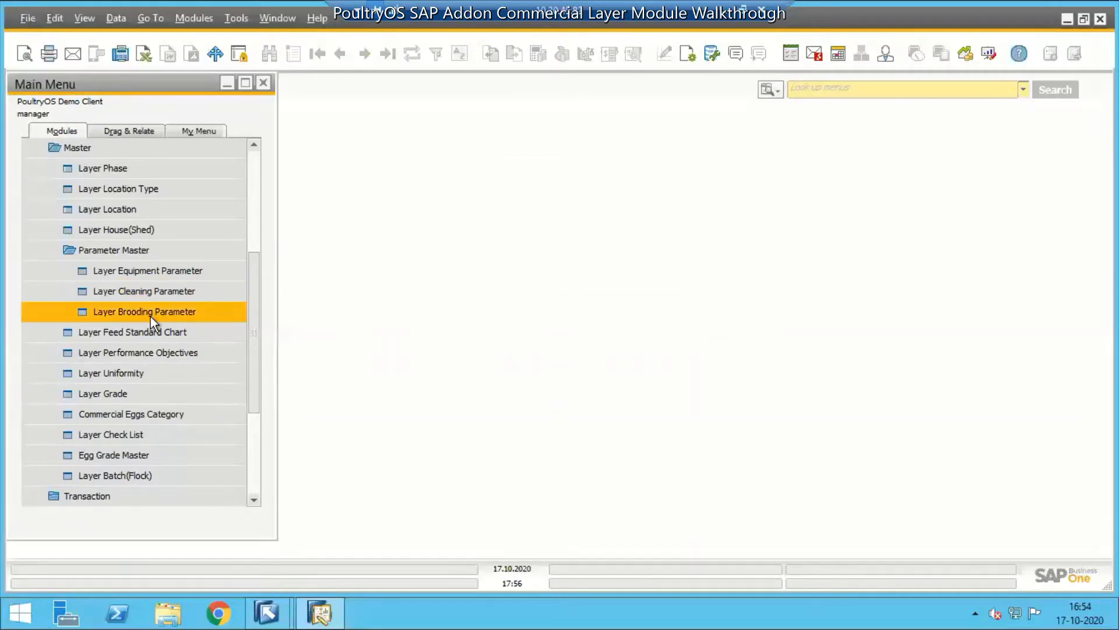
left_click(150, 312)
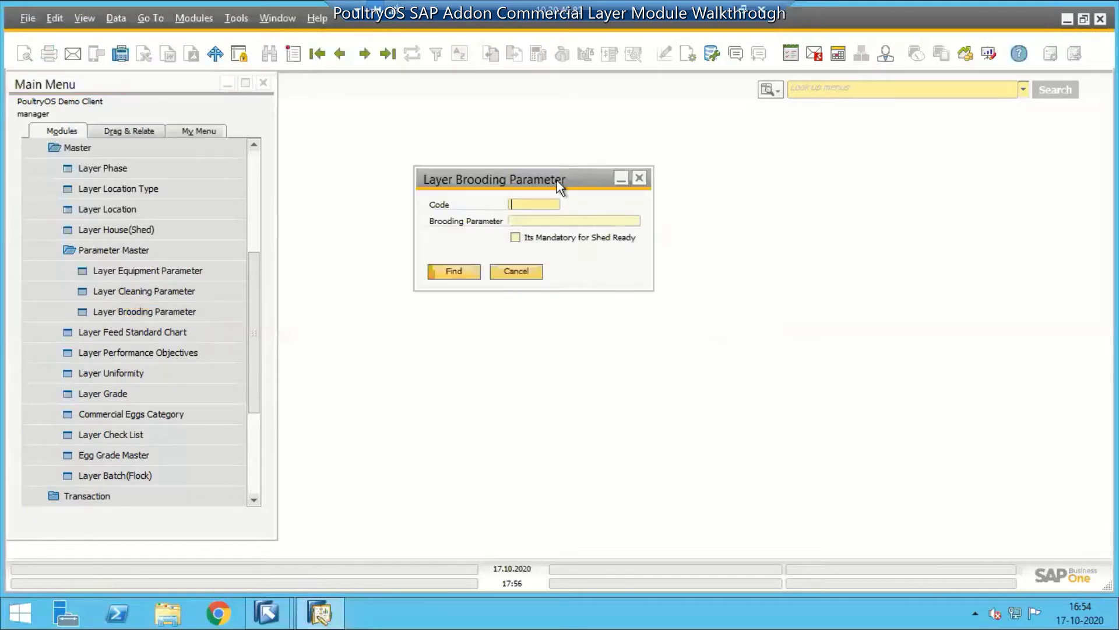
left_click_drag(557, 180, 571, 170)
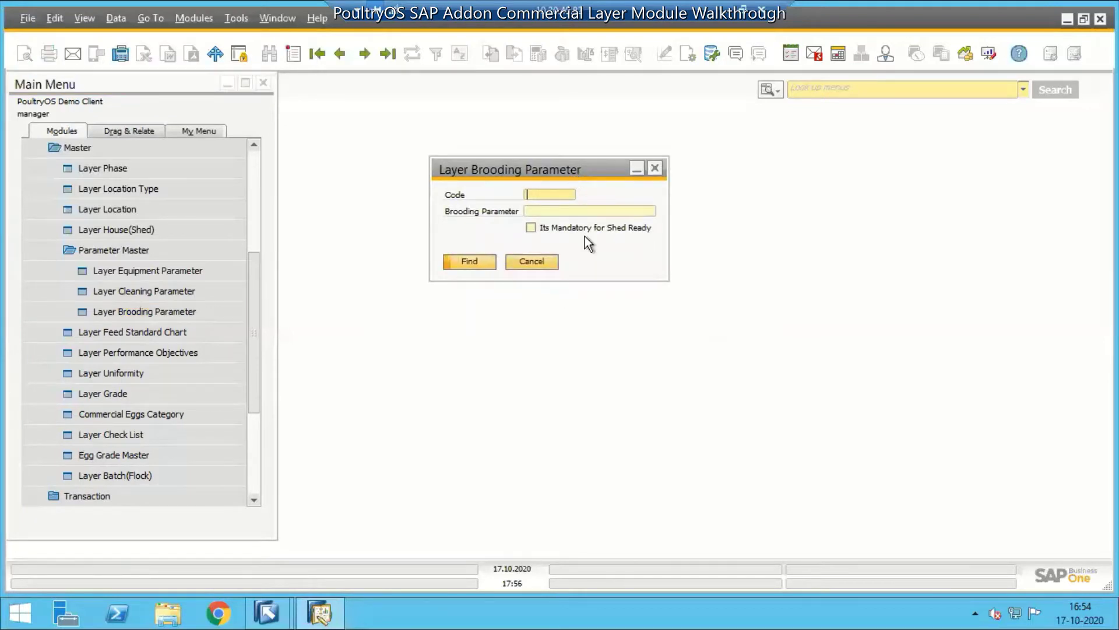
left_click(533, 262)
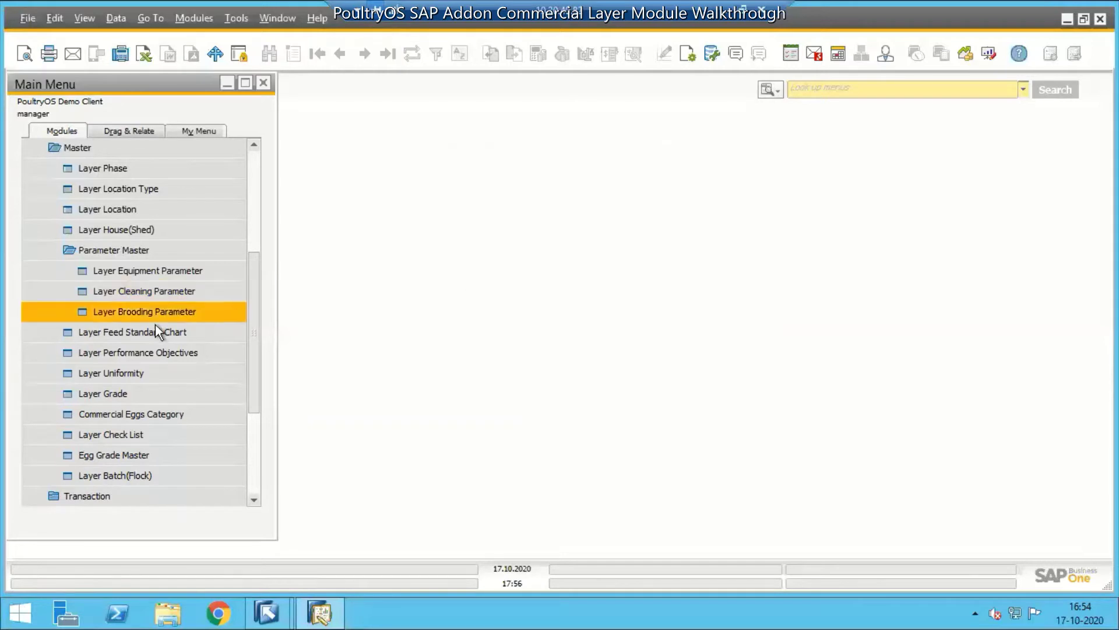
Step: Open the Layer Feed Standard Chart, examine the feed, body weight, weight gain and mortality columns of the feed standard detail, and close it
left_click(227, 328)
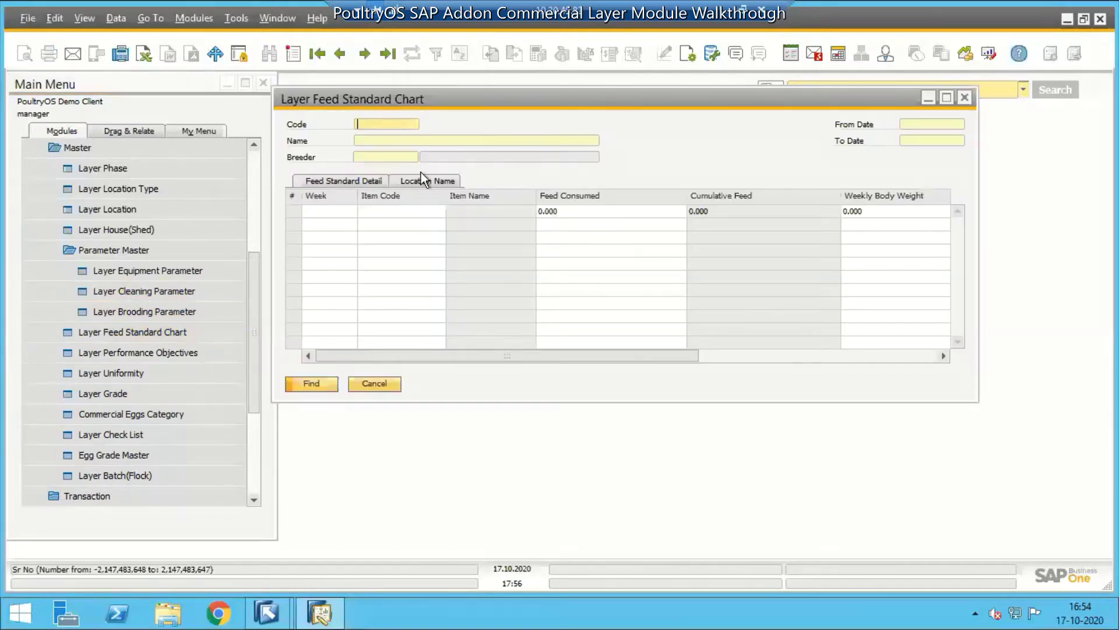
left_click_drag(452, 105, 496, 113)
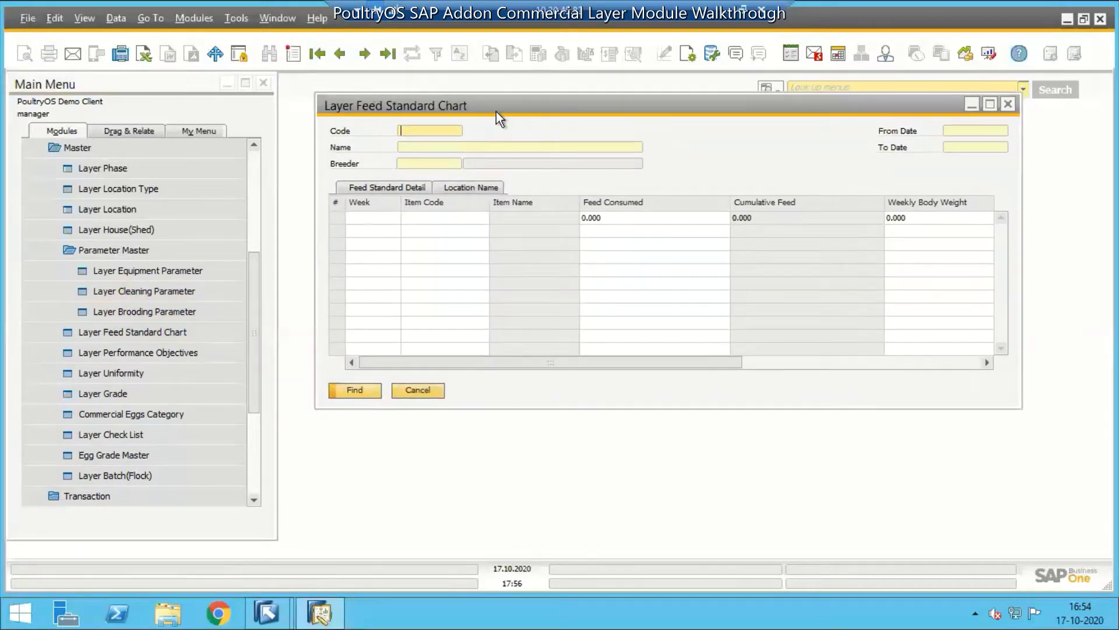
left_click(379, 191)
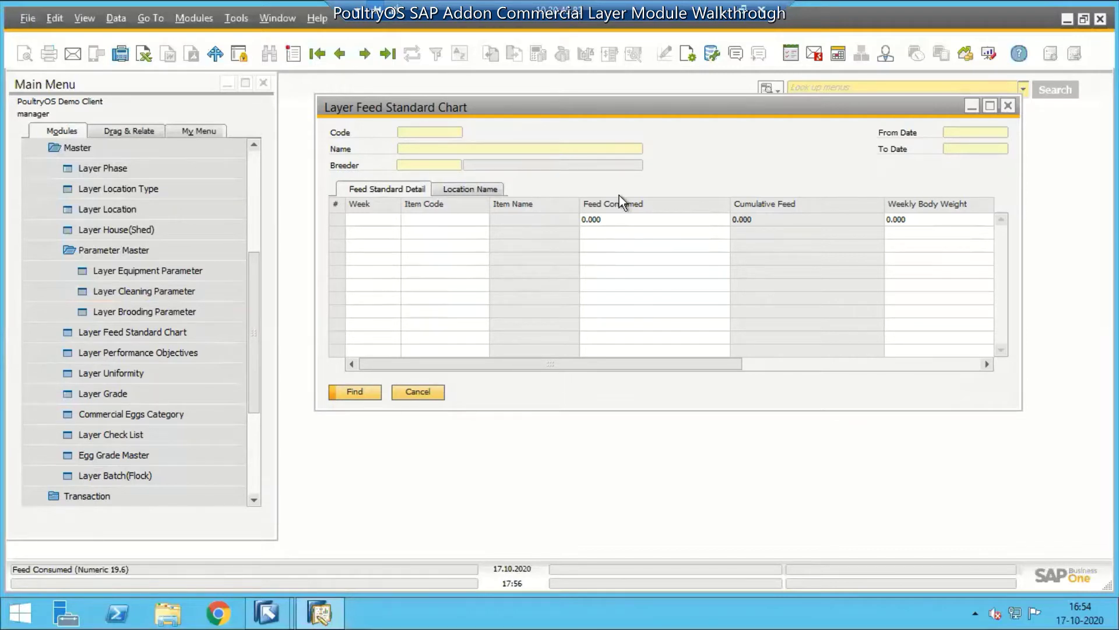
left_click_drag(644, 367, 806, 352)
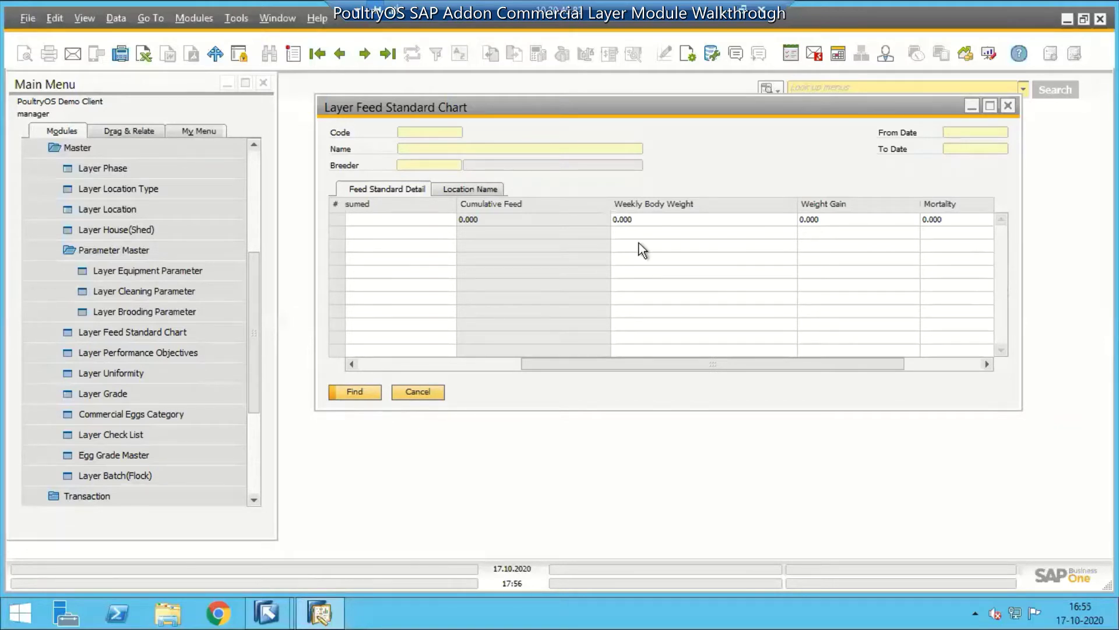
left_click(416, 391)
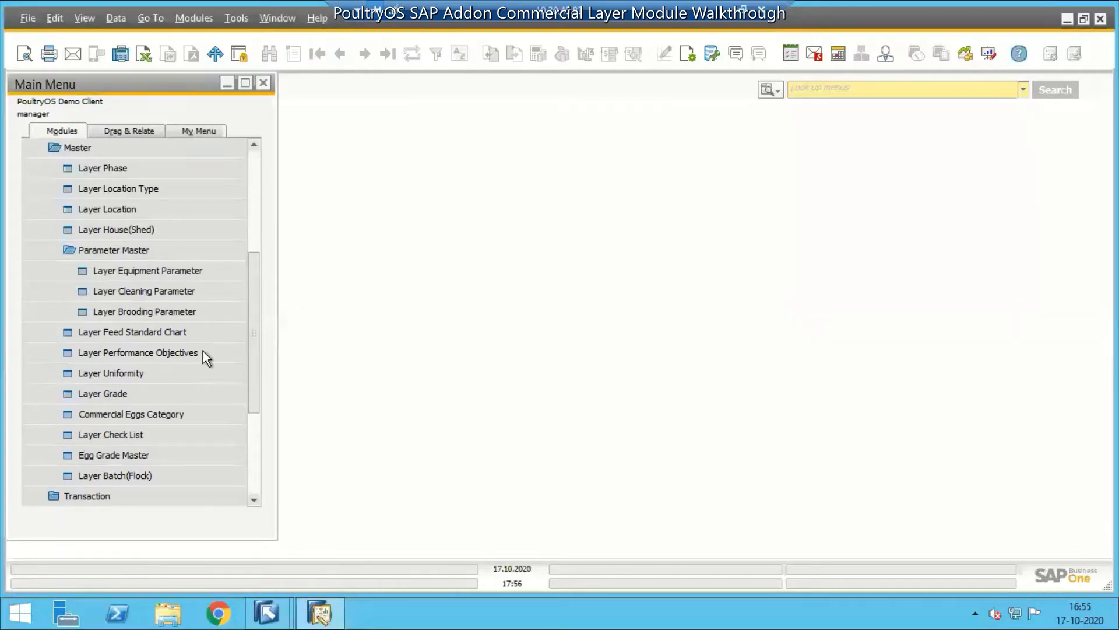
Step: Examine the Layer Performance Objectives form and close it, and open the Layer Uniformity master to view its uniformity and location details
left_click(196, 358)
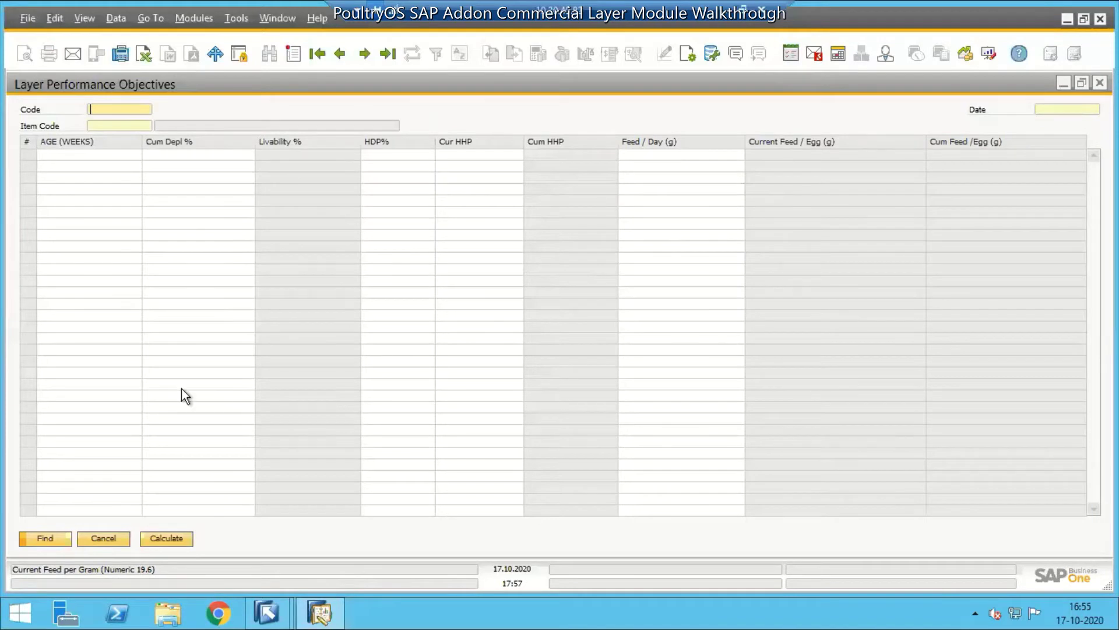
left_click(117, 538)
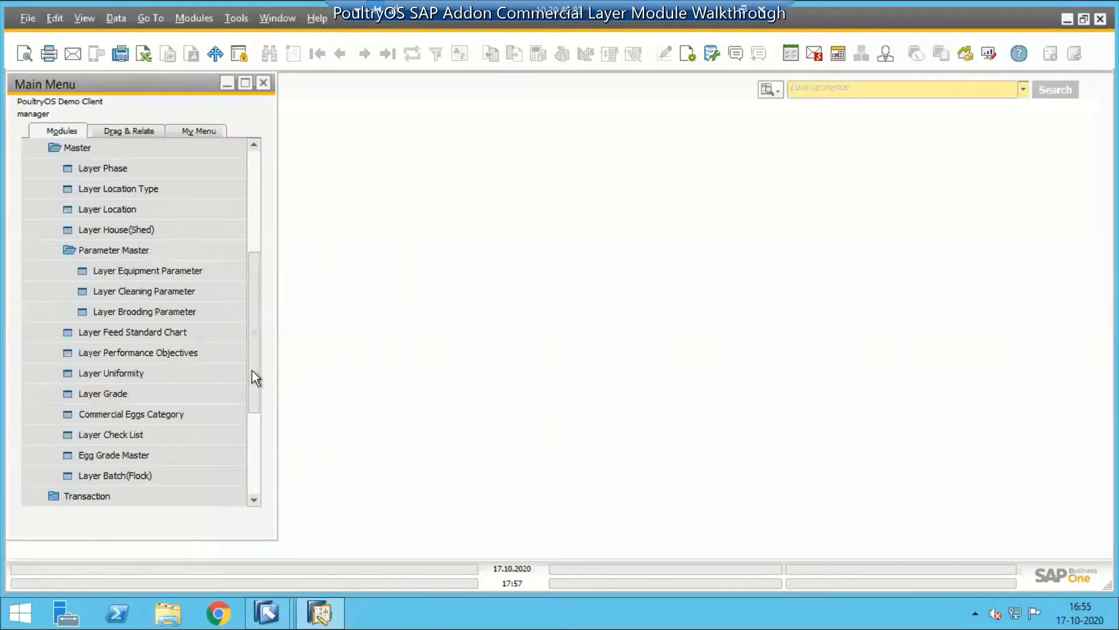
scroll(242, 382, "down", 1)
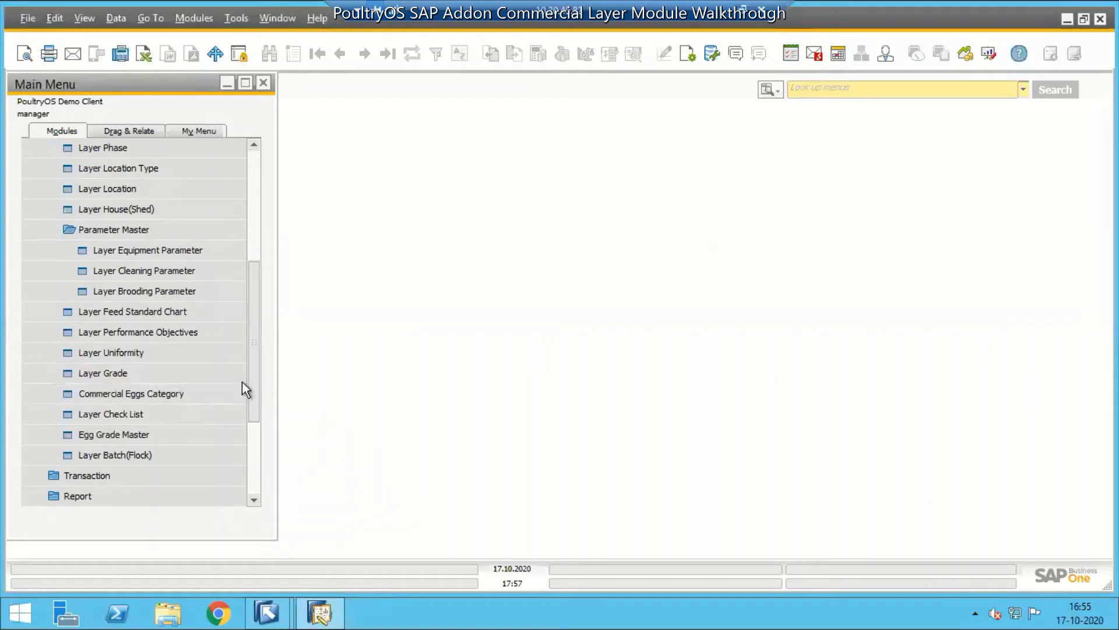
left_click(129, 354)
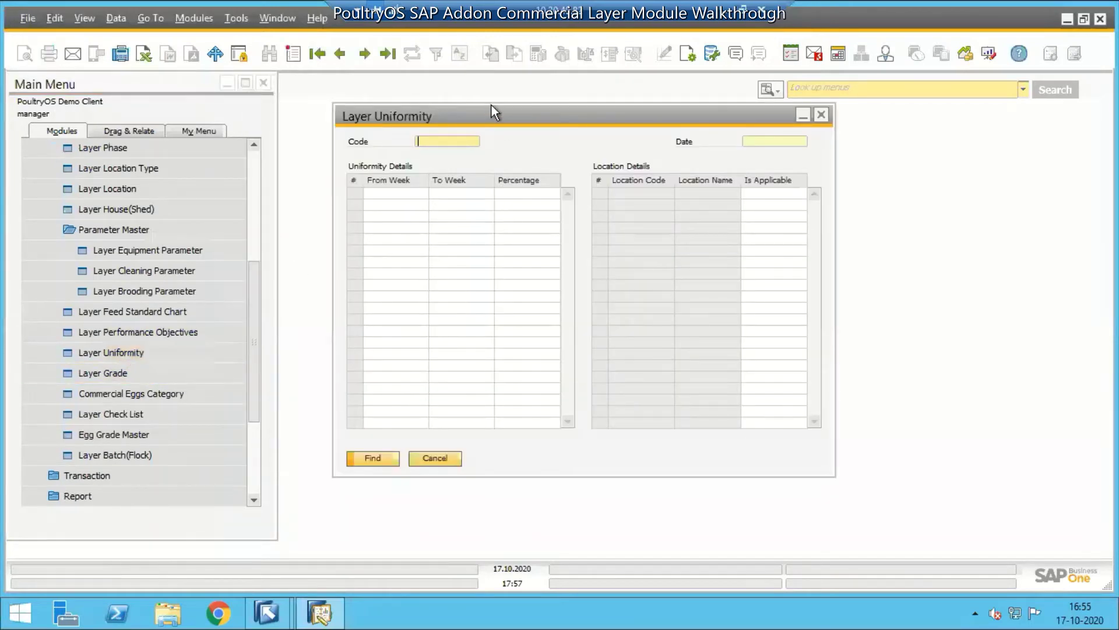
left_click_drag(500, 125, 494, 128)
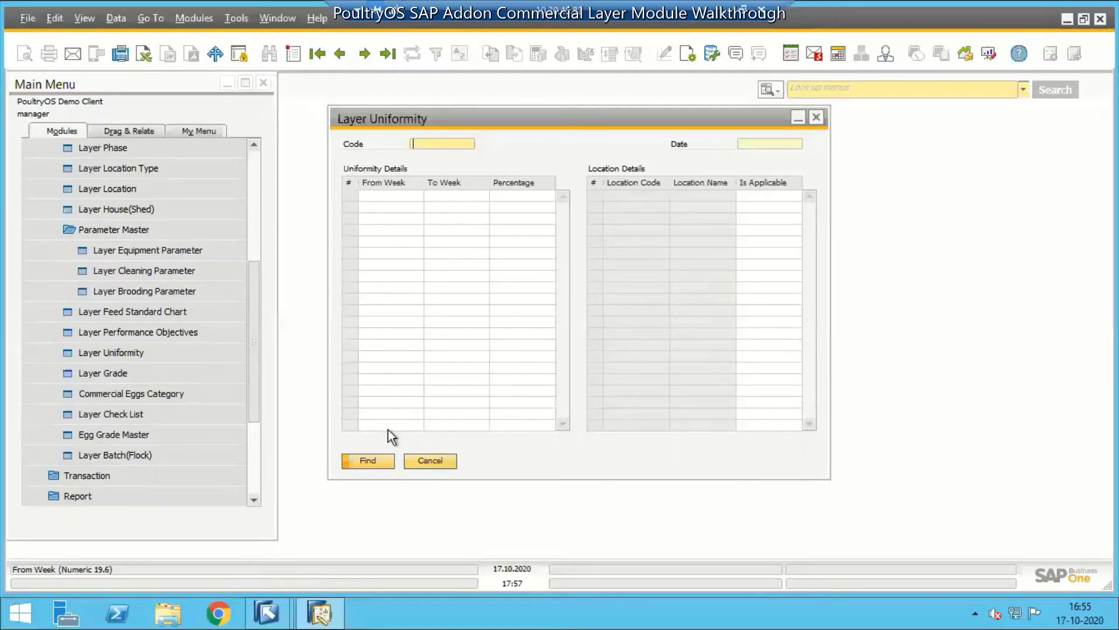
Step: Close the Layer Uniformity form and open Layer Grade to examine its grade category, week range and weight range columns
left_click(437, 464)
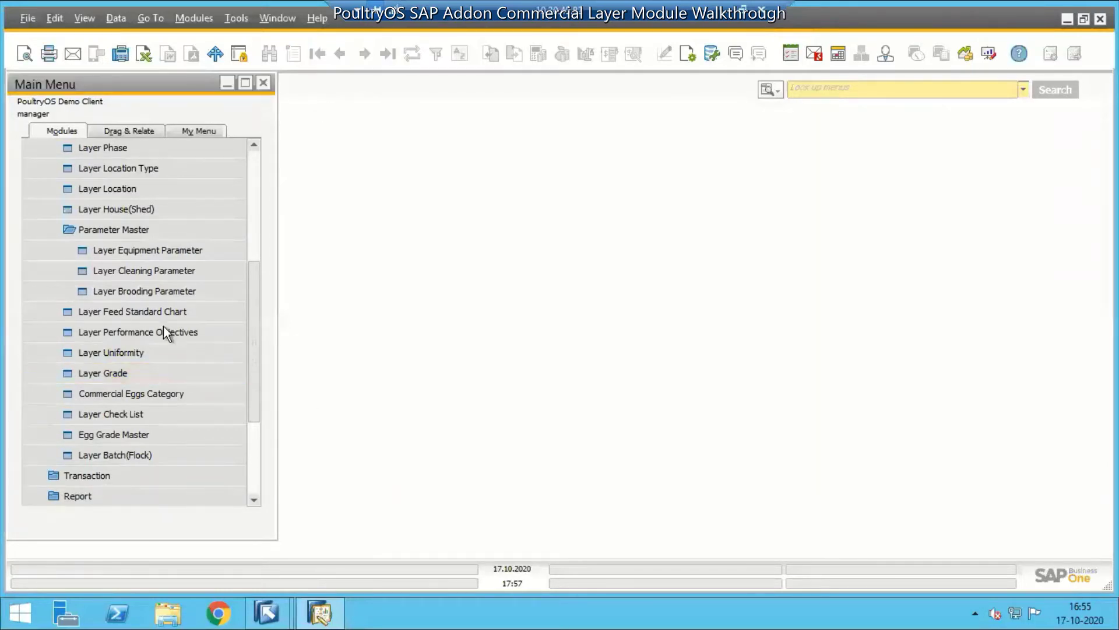
left_click(209, 377)
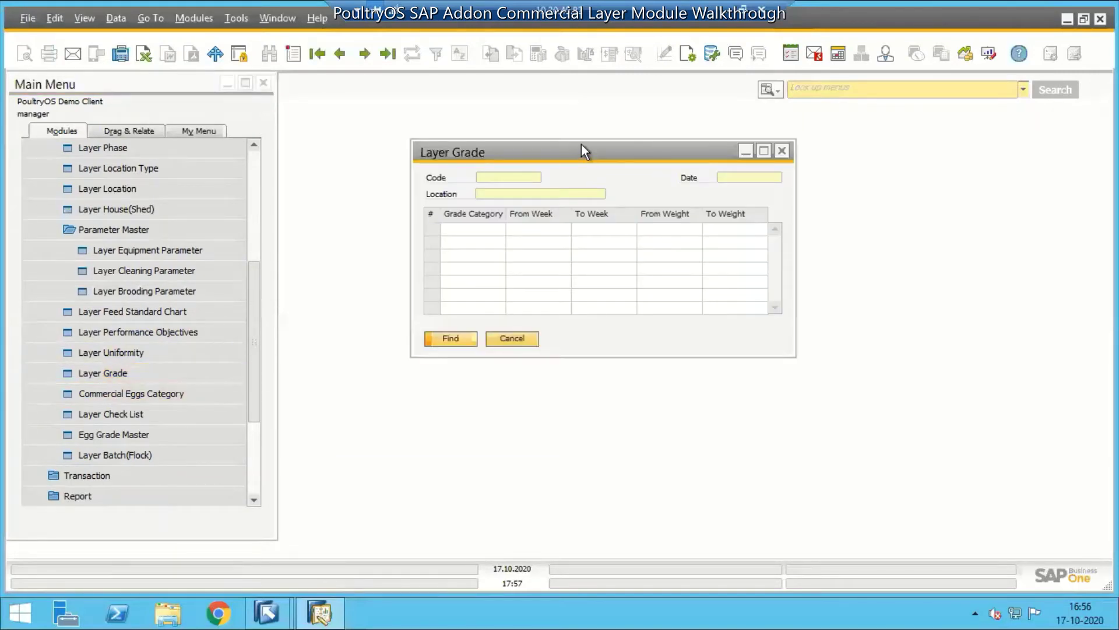
left_click_drag(578, 141, 570, 137)
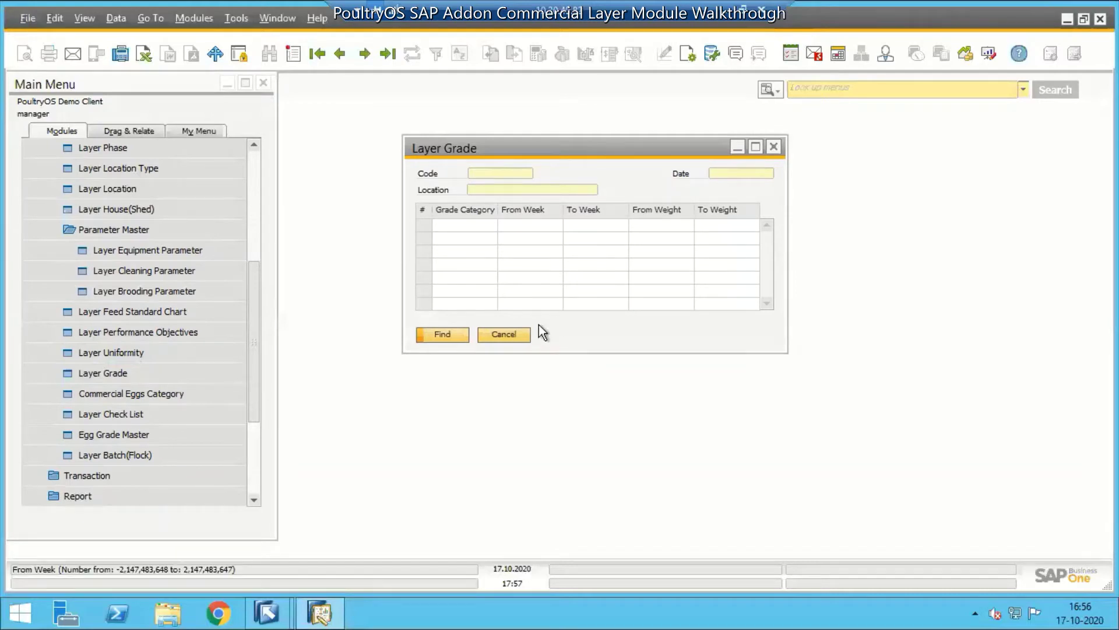
Step: Open the Commercial Eggs Category form, close Layer Grade, and examine the code and eggs category name fields before closing the form
left_click(160, 393)
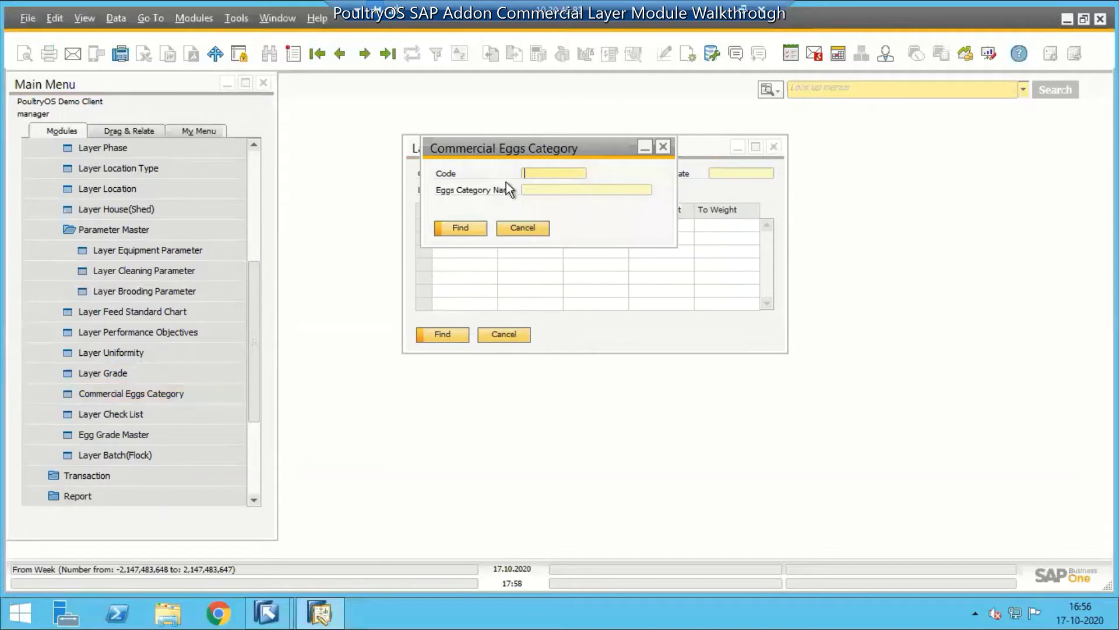
left_click_drag(510, 162, 616, 307)
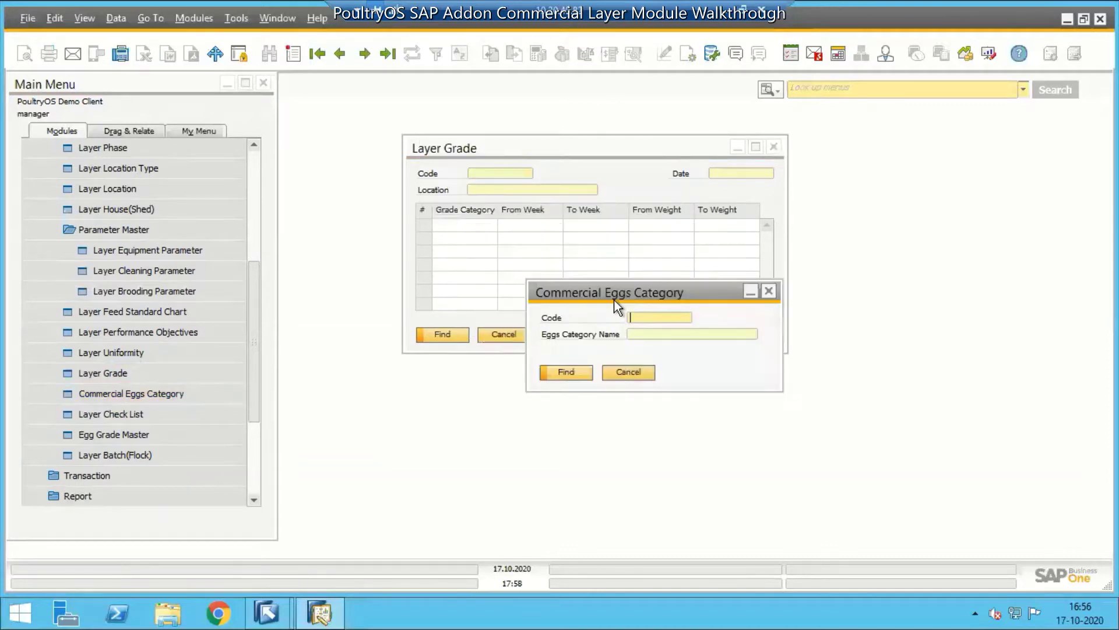
left_click(569, 139)
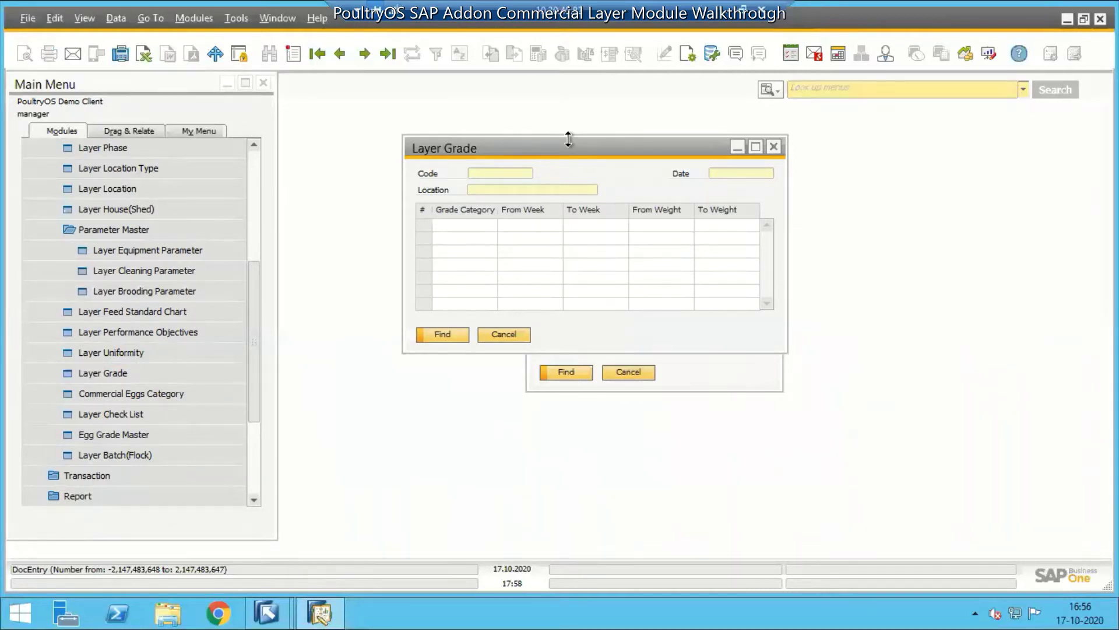
left_click(504, 335)
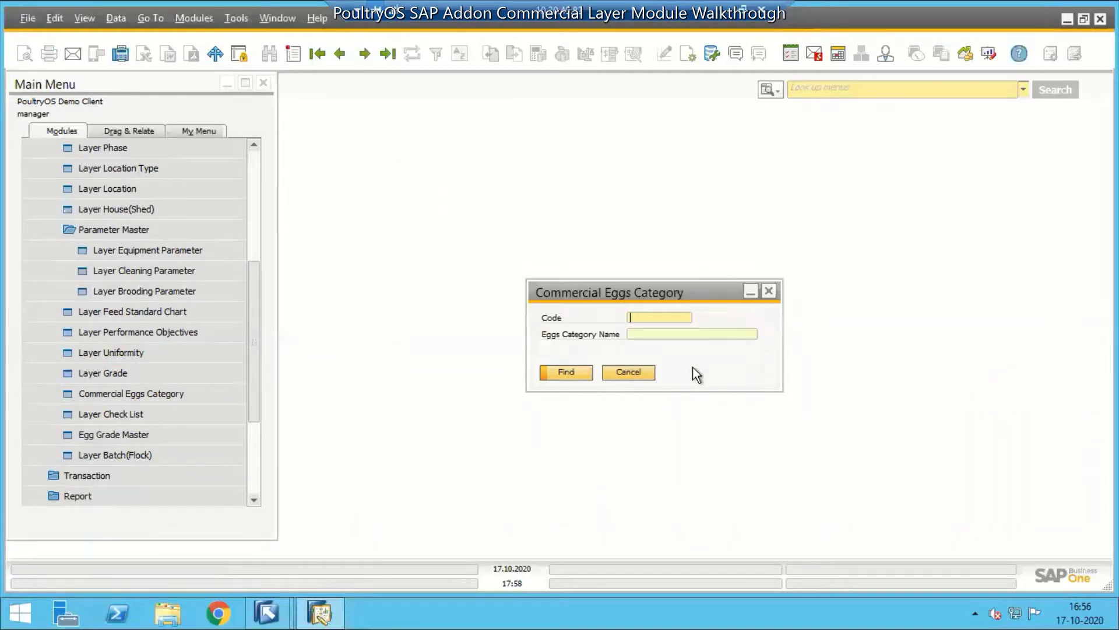
left_click_drag(614, 300, 594, 237)
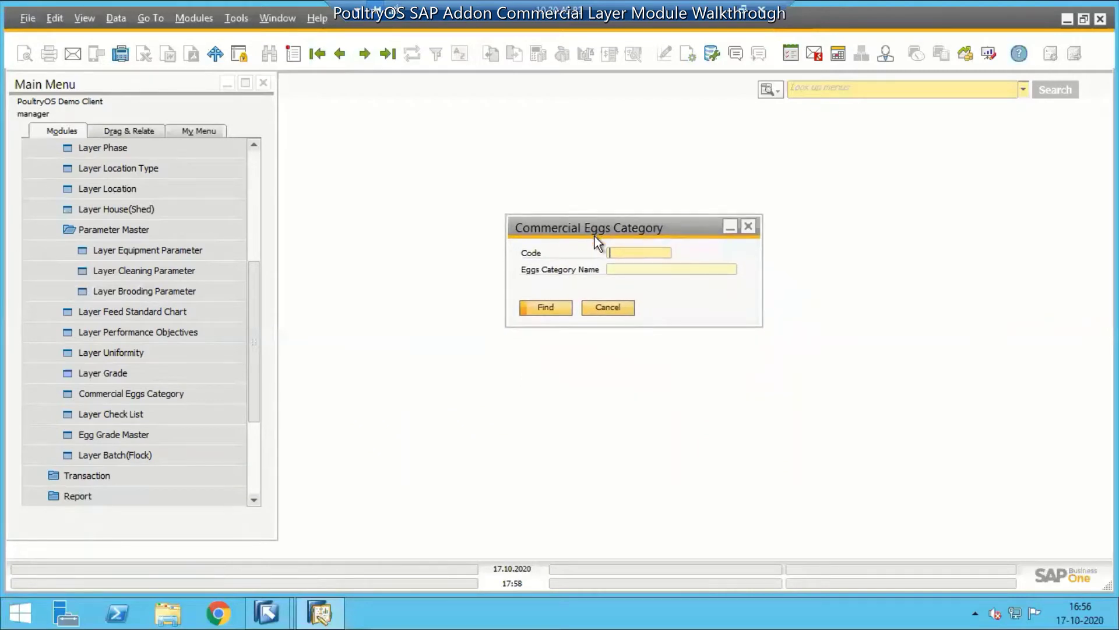
left_click(606, 309)
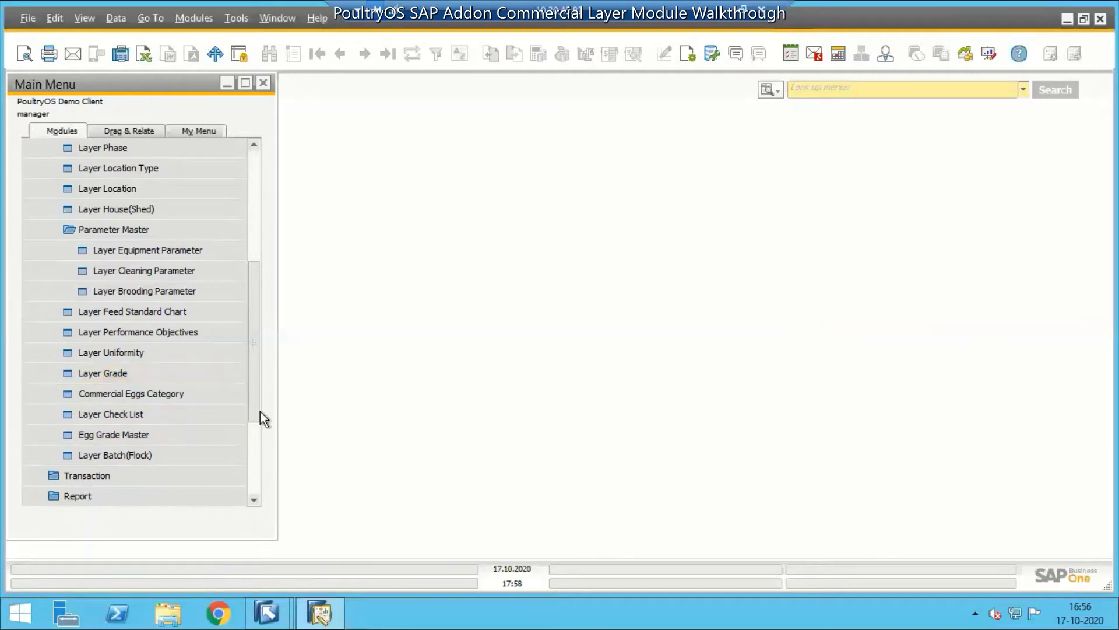
Step: Open the Layer Batch (Flock) and Egg Grade Master forms, examine the fields of both, and close them
scroll(259, 410, "down", 1)
left_click(127, 391)
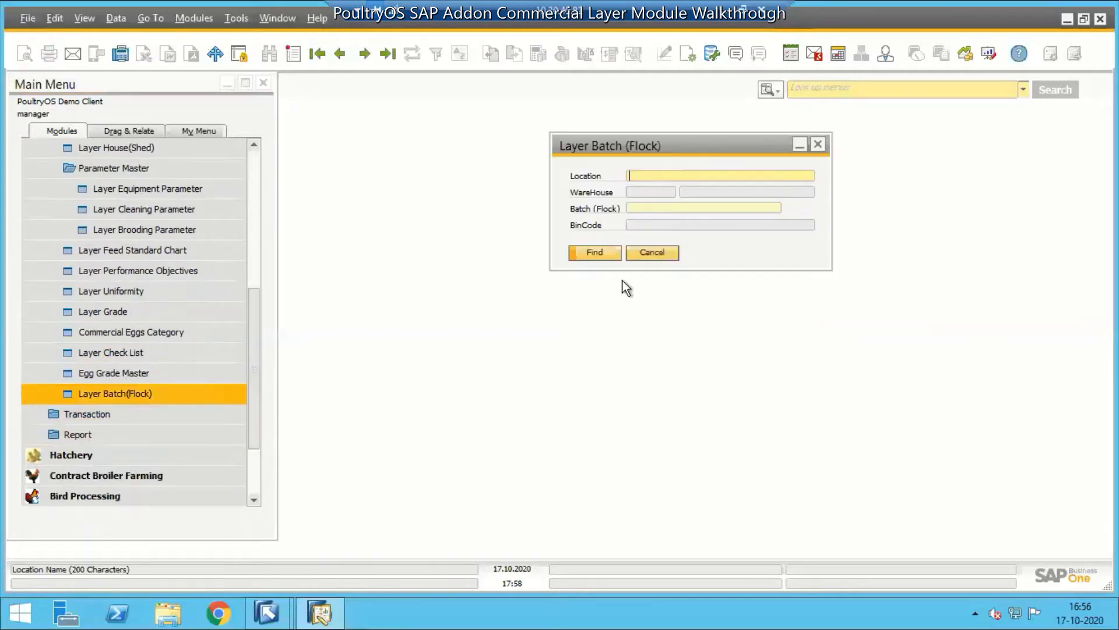
left_click(149, 372)
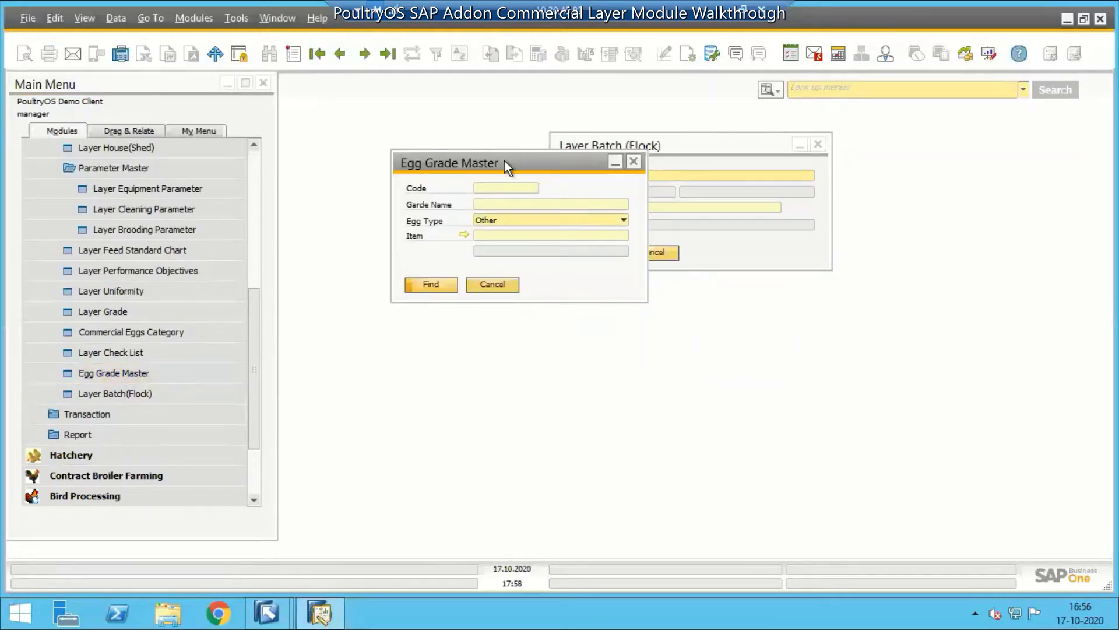
left_click_drag(505, 160, 414, 156)
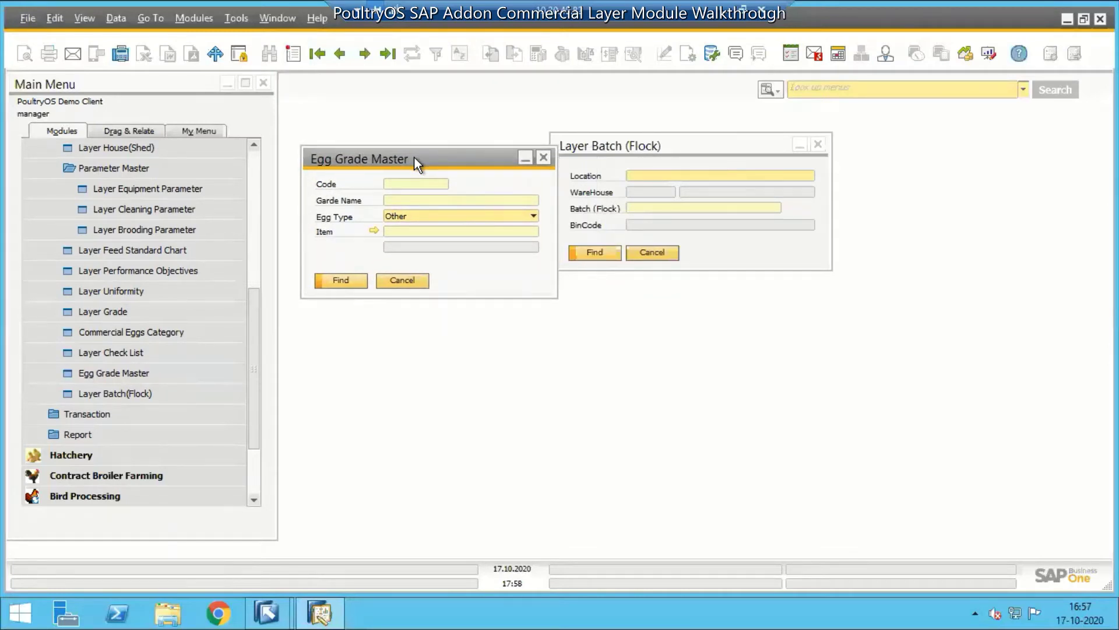
left_click(403, 282)
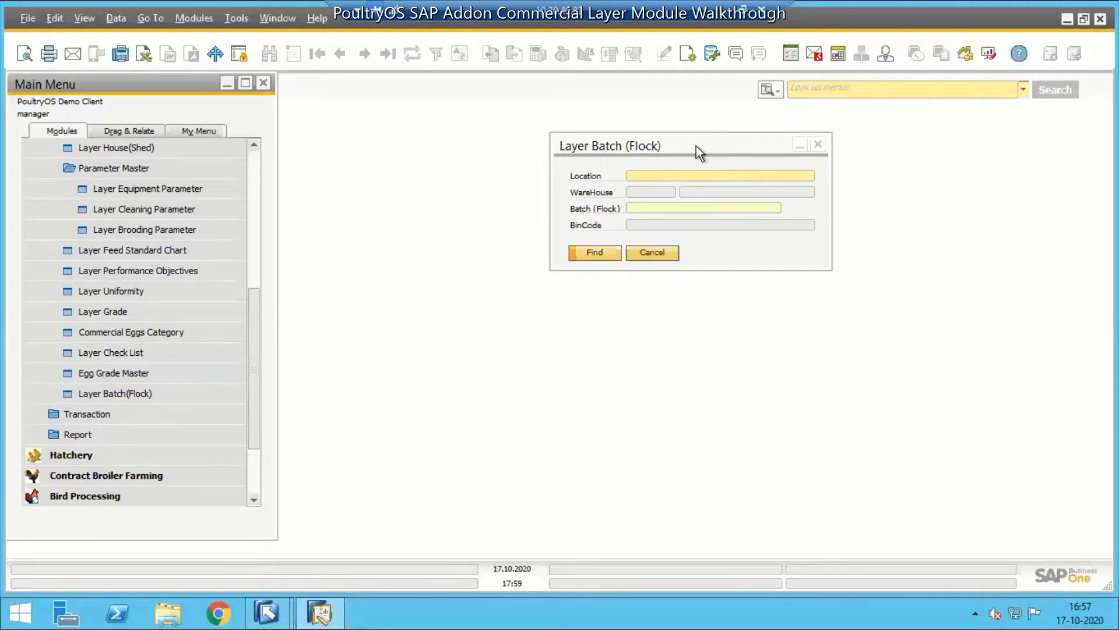
left_click_drag(691, 147, 658, 136)
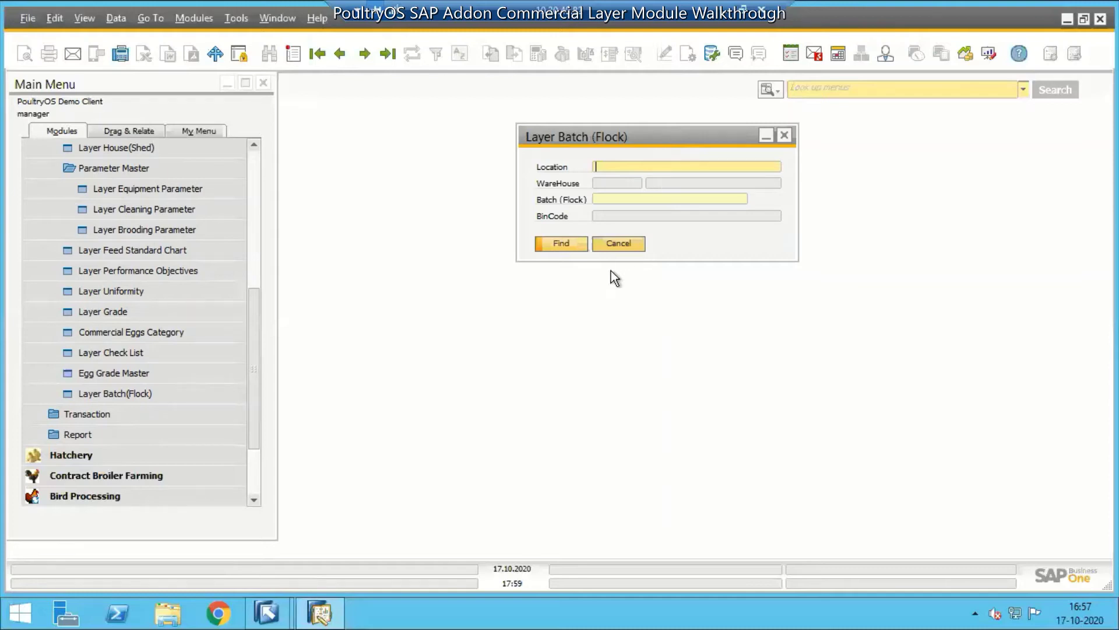
left_click(633, 239)
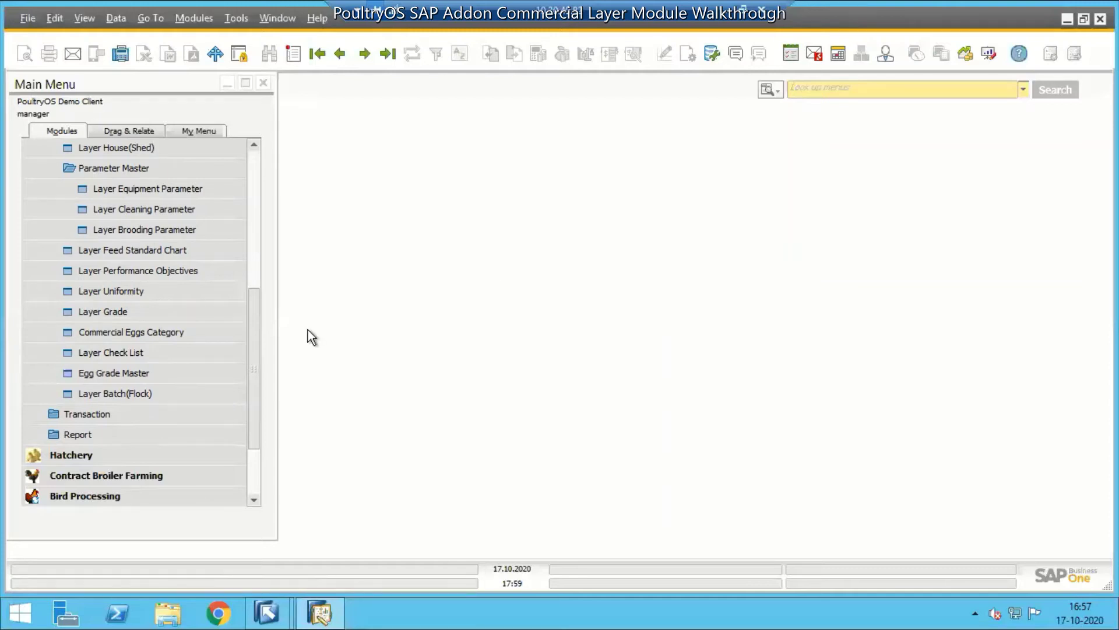
Step: Expand the Transaction and Layer Schedule groups, examine the Layer Feed Schedule form with its week ranges and feed quantity, and close it
left_click(167, 416)
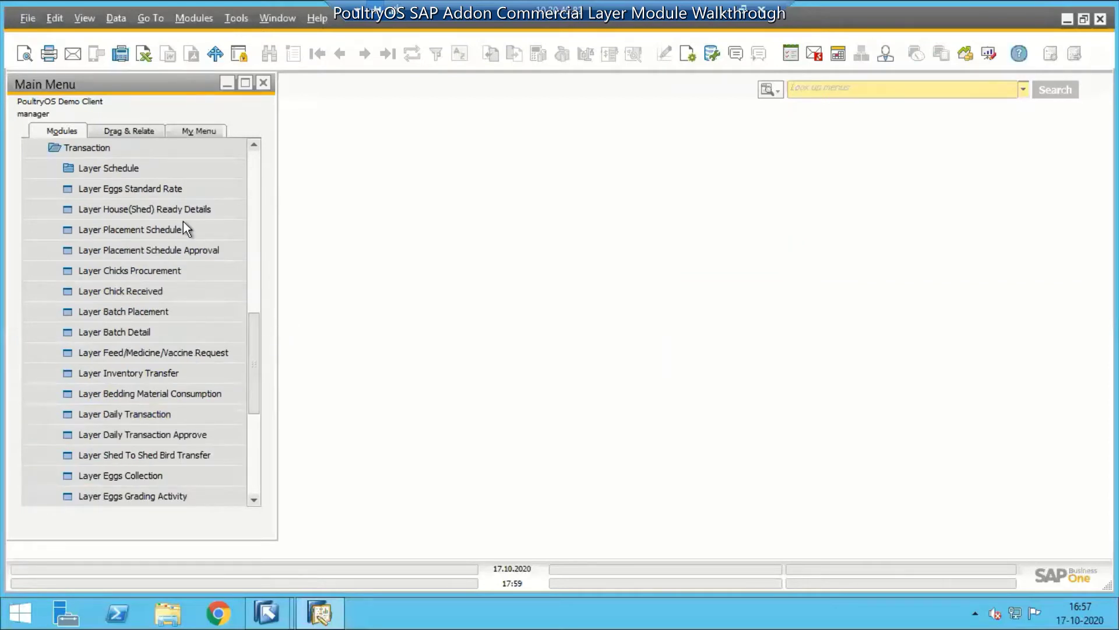
left_click(142, 169)
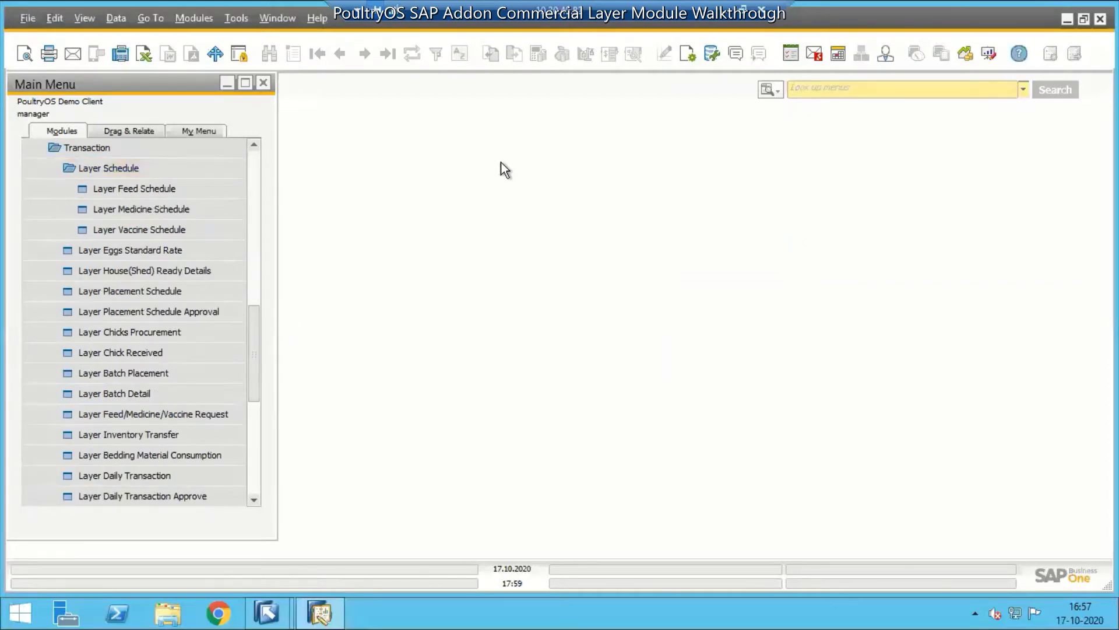
left_click(183, 189)
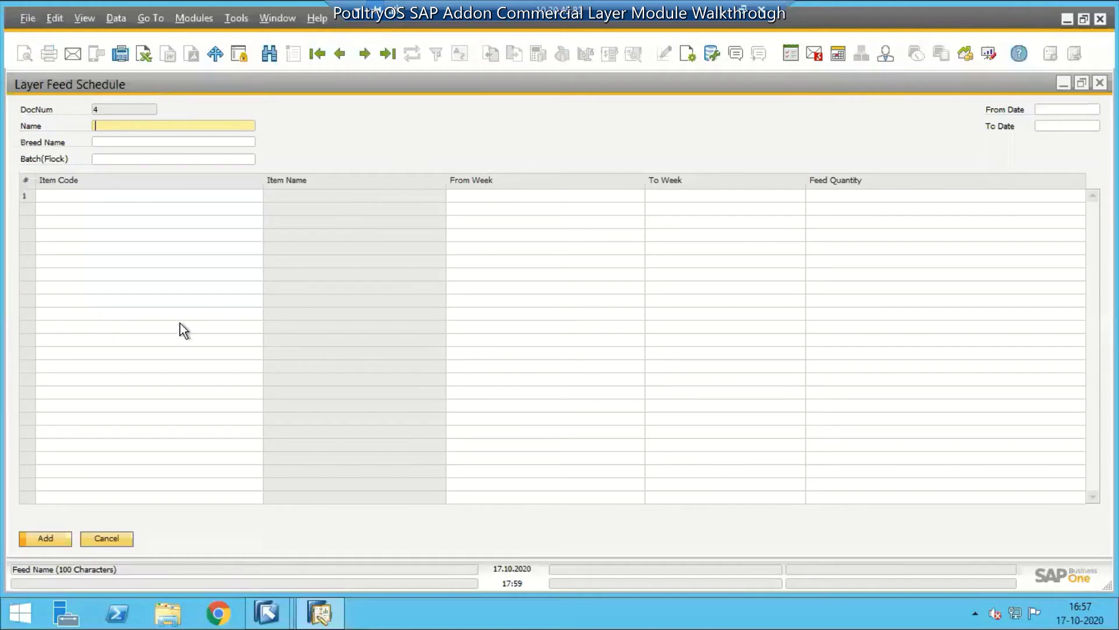
left_click(102, 539)
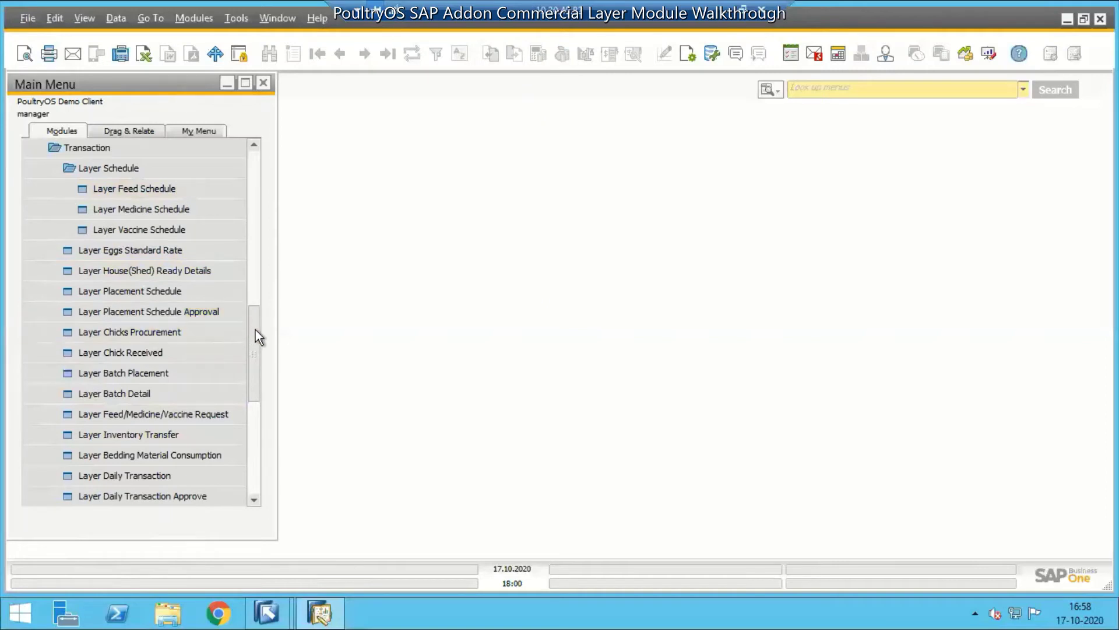
Step: Open Layer House(Shed) Ready Details, display the last saved record without saving the new one, examine its cleaning parameters and status, and close it
left_click_drag(256, 329, 256, 333)
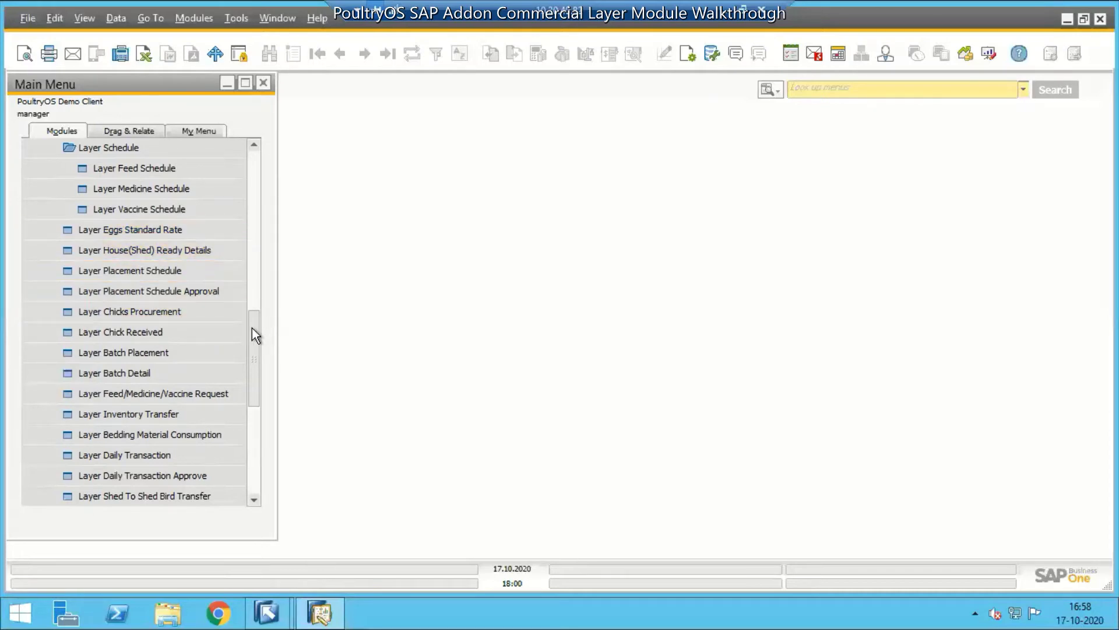
scroll(252, 329, "down", 1)
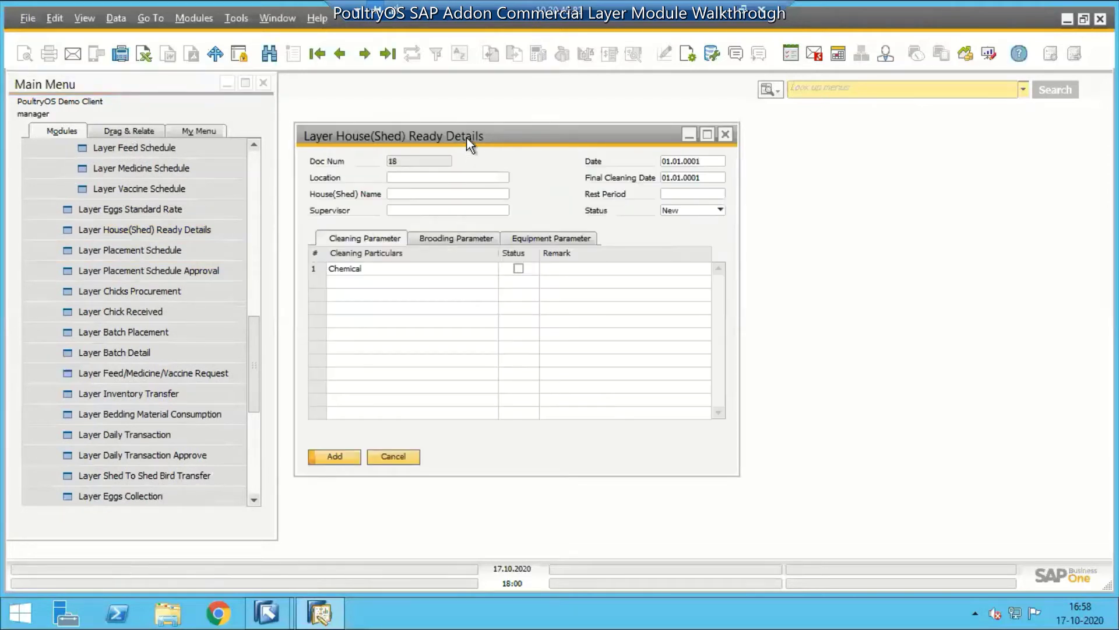
left_click_drag(468, 137, 478, 135)
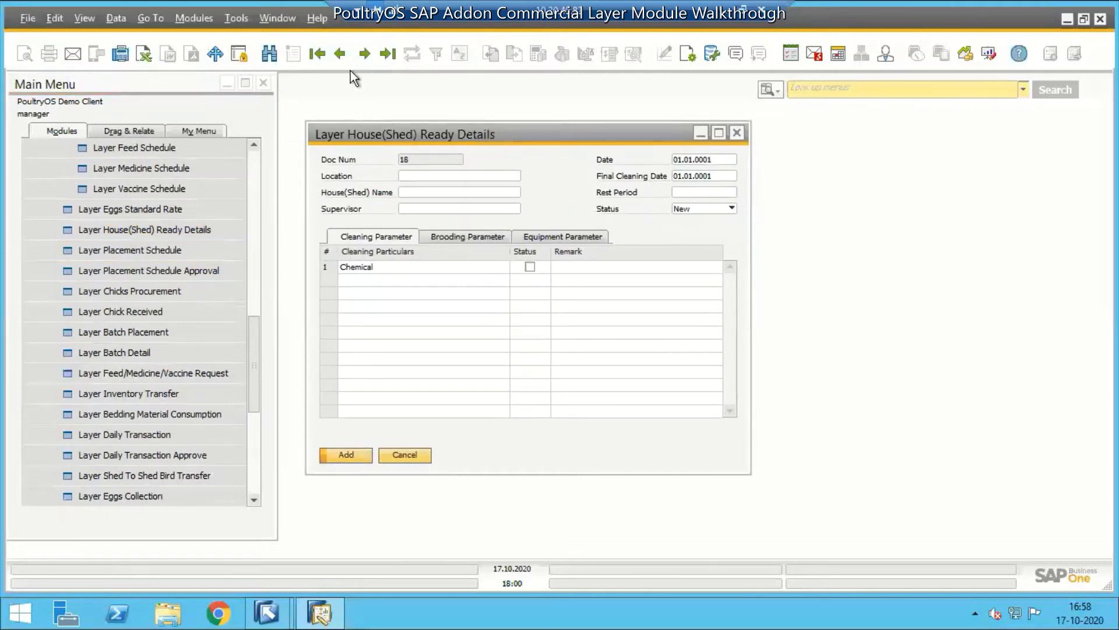
left_click(342, 56)
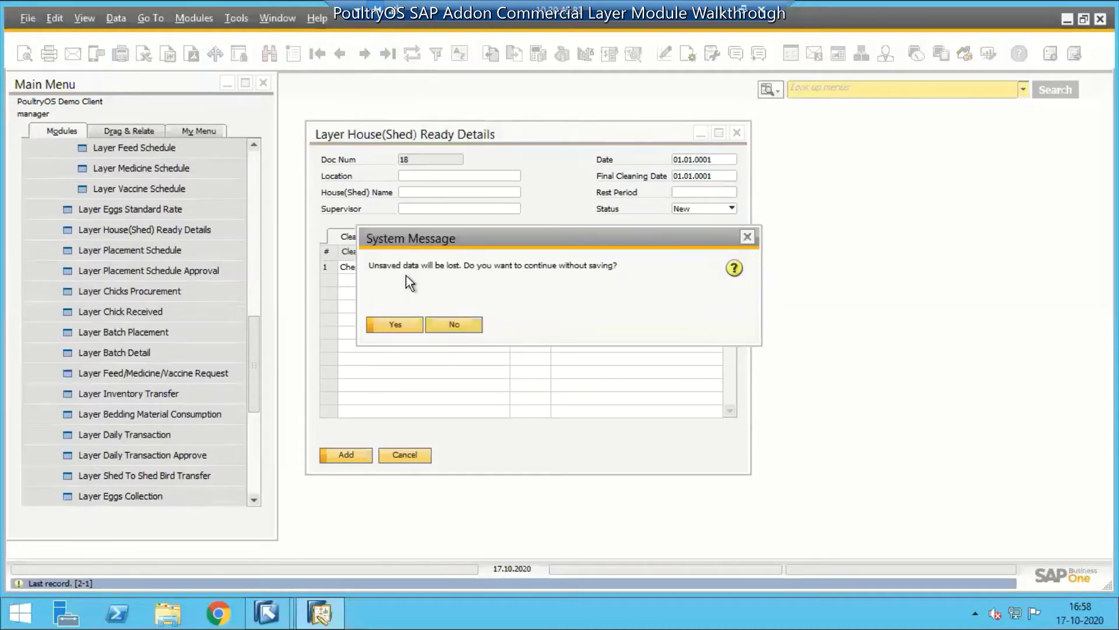
left_click(395, 326)
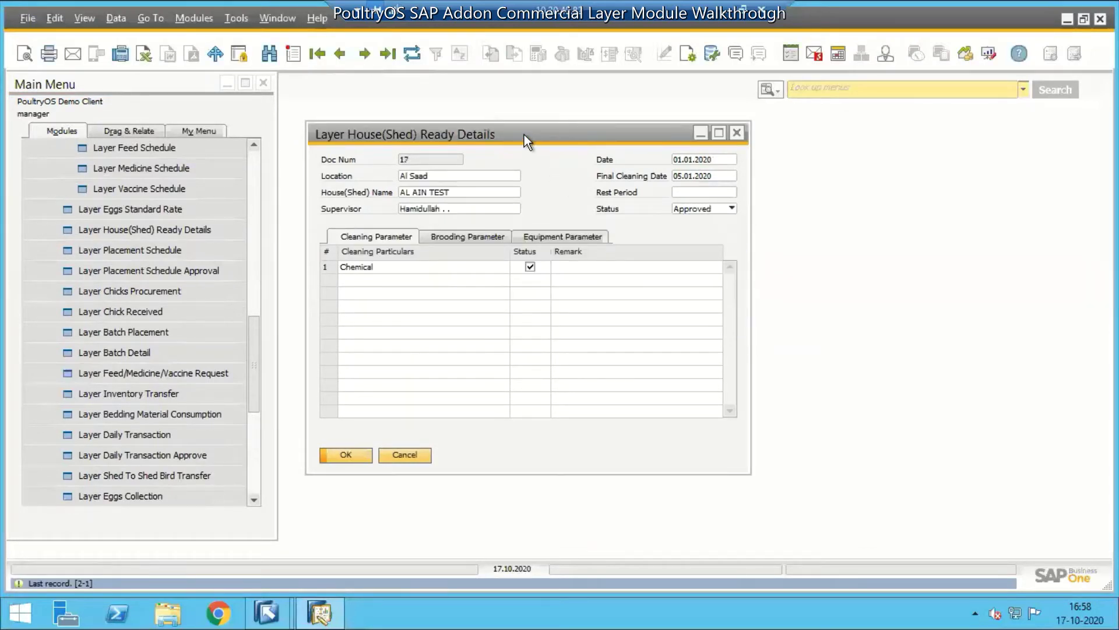
left_click_drag(523, 136, 545, 134)
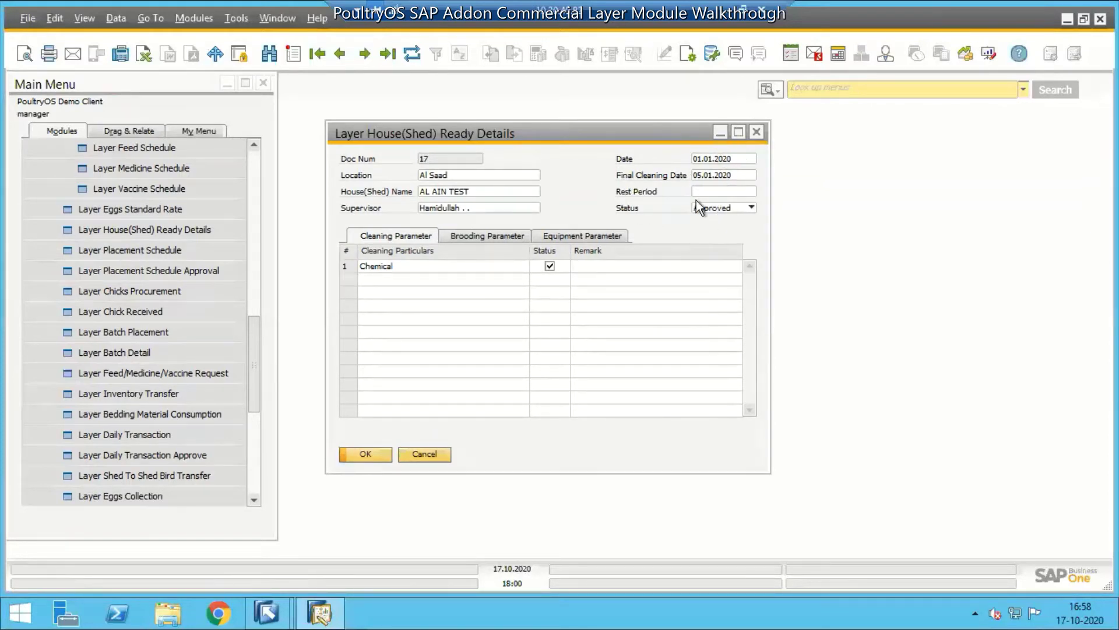
left_click(437, 455)
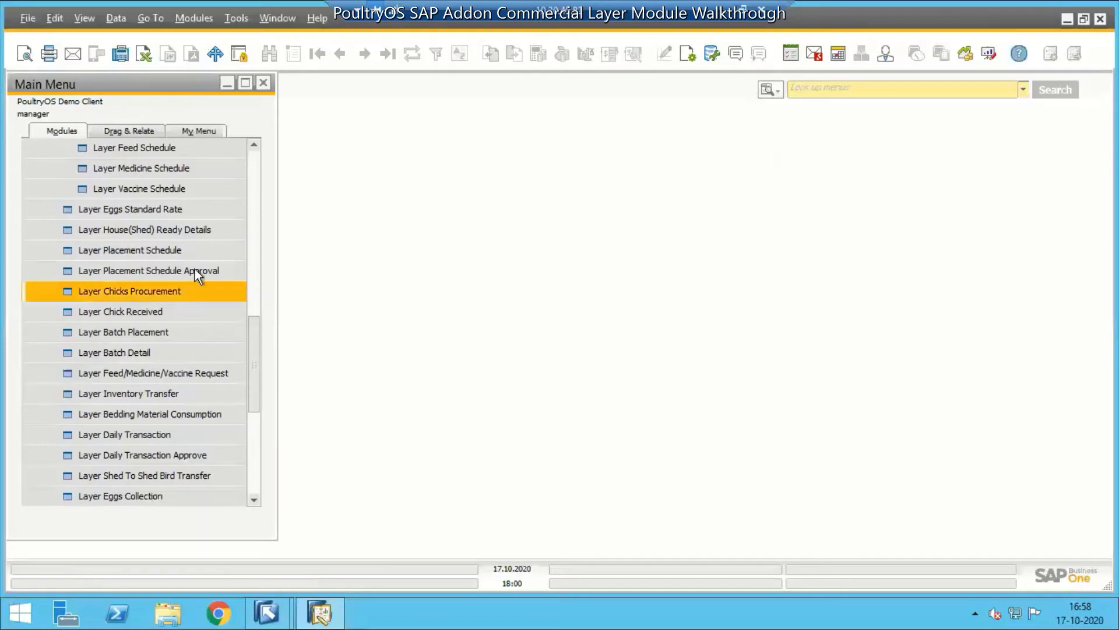
Step: Open the Layer Placement Schedule, display the last saved record, and examine its location, shed, batch and proposal quantity columns
left_click(168, 249)
left_click_drag(551, 132, 538, 130)
left_click(342, 59)
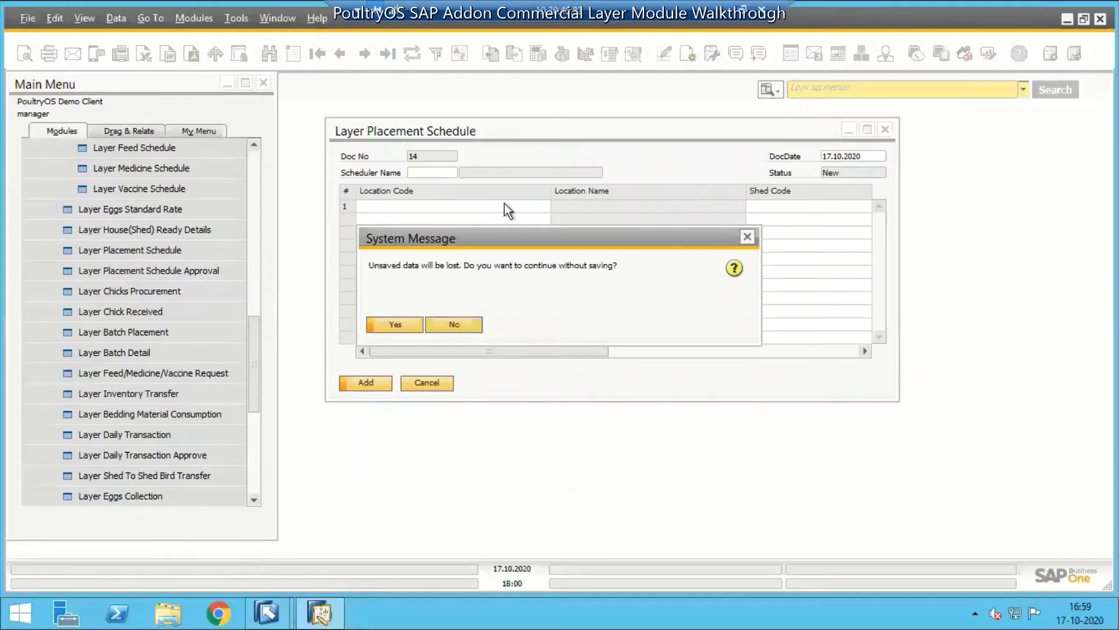
left_click(393, 326)
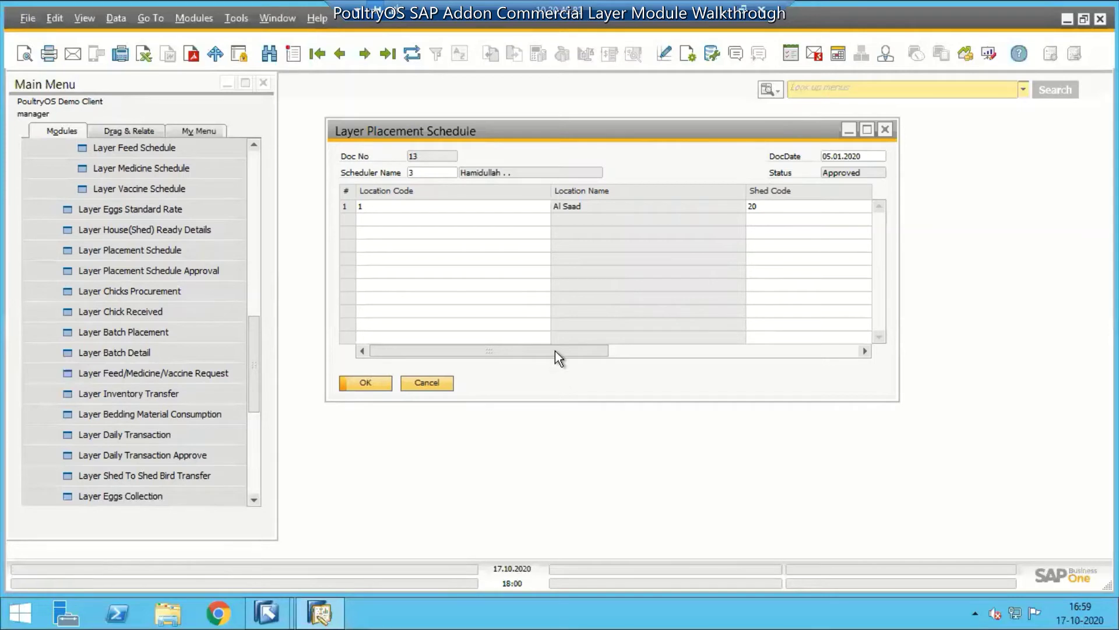
left_click_drag(555, 351, 894, 371)
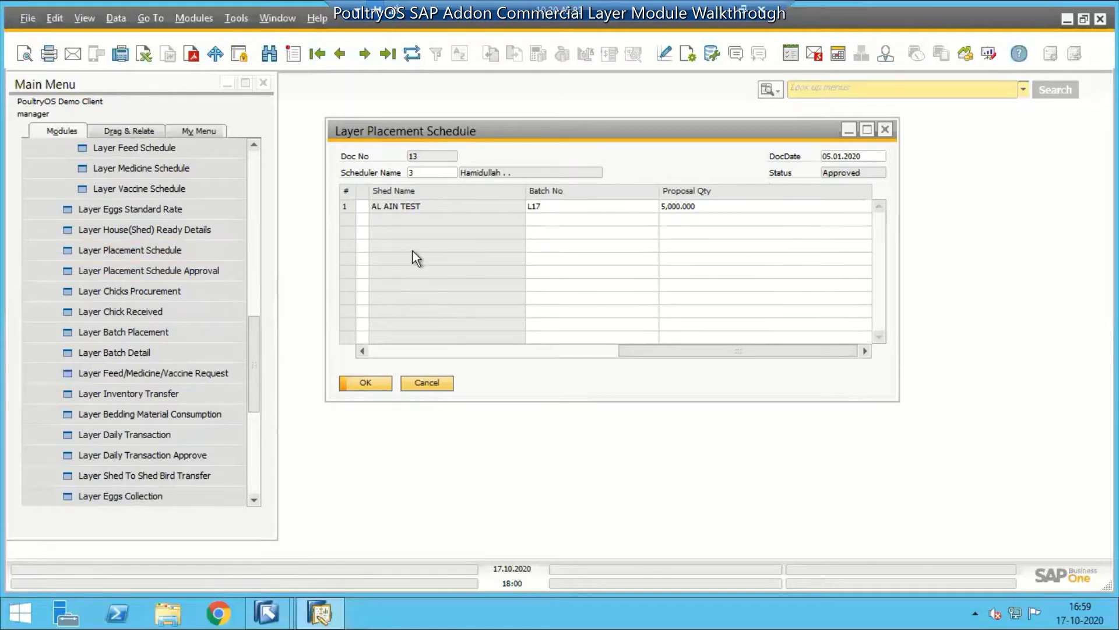
Step: Open Layer Placement Schedule Approval, display the last record, examine its final quantity, checklist, date and status columns, and close it
left_click(186, 276)
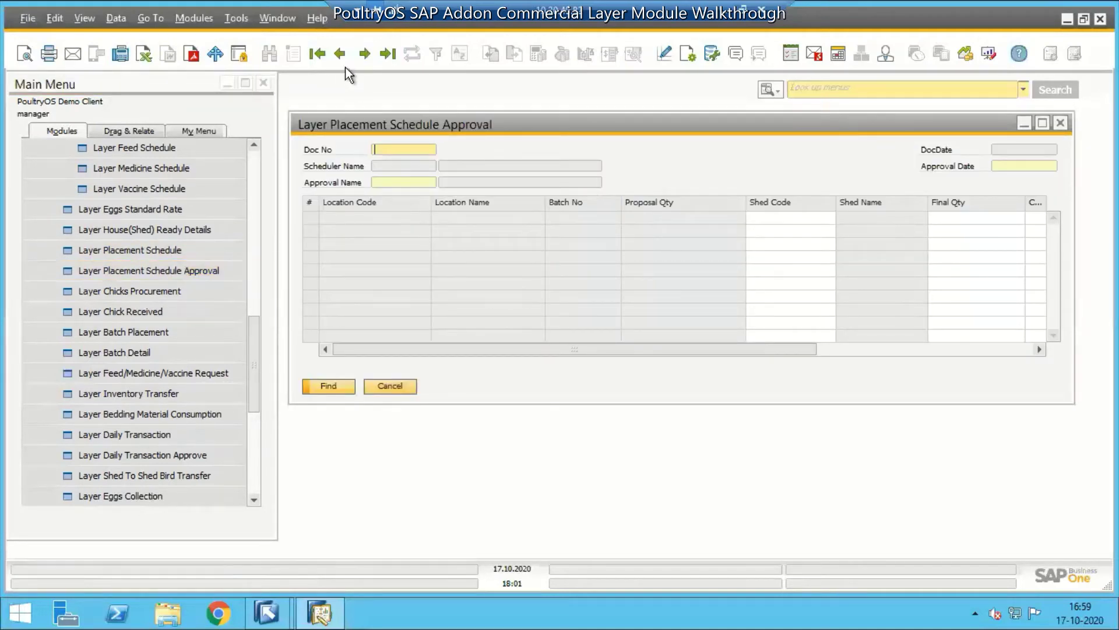
left_click(344, 54)
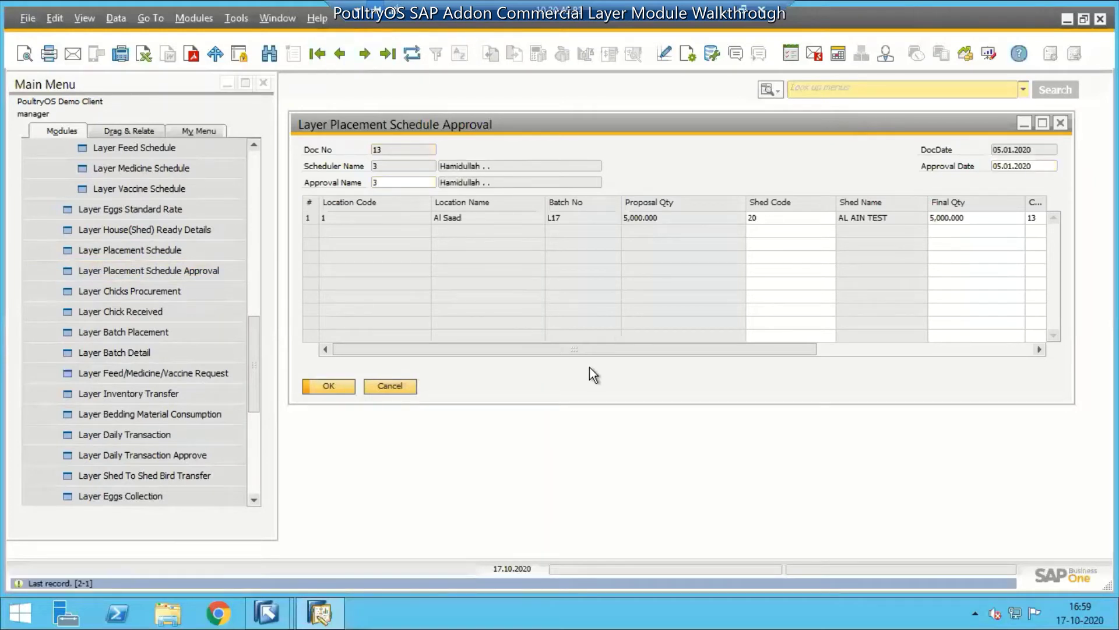
left_click_drag(590, 353, 903, 349)
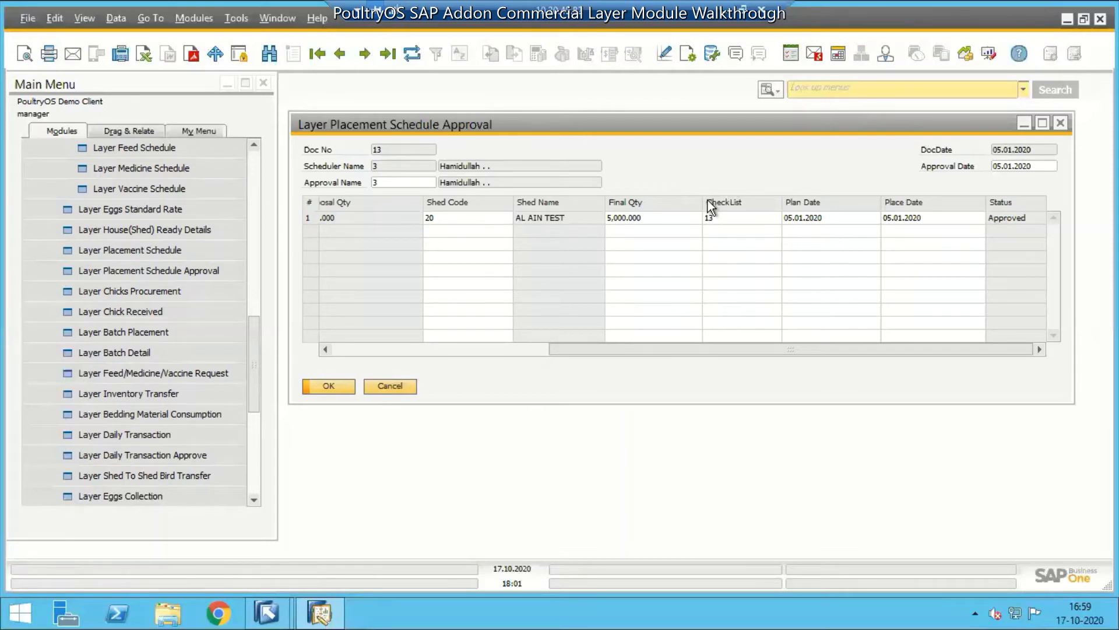
left_click(403, 390)
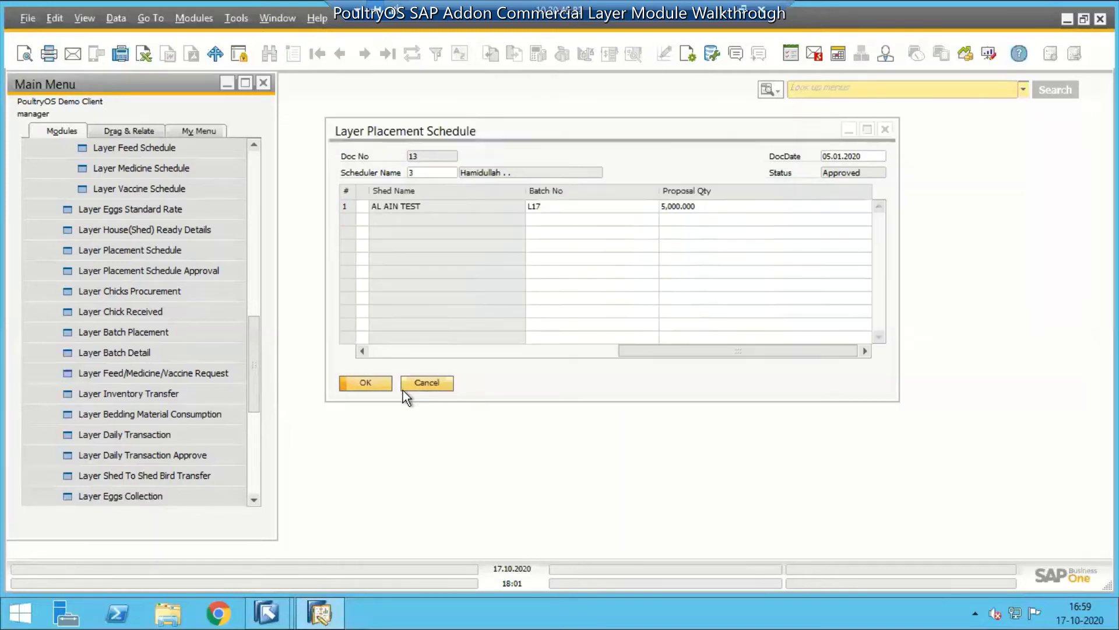
Step: Close the Layer Placement Schedule and open the Layer Chicks Procurement purchase order form for viewing
left_click(444, 384)
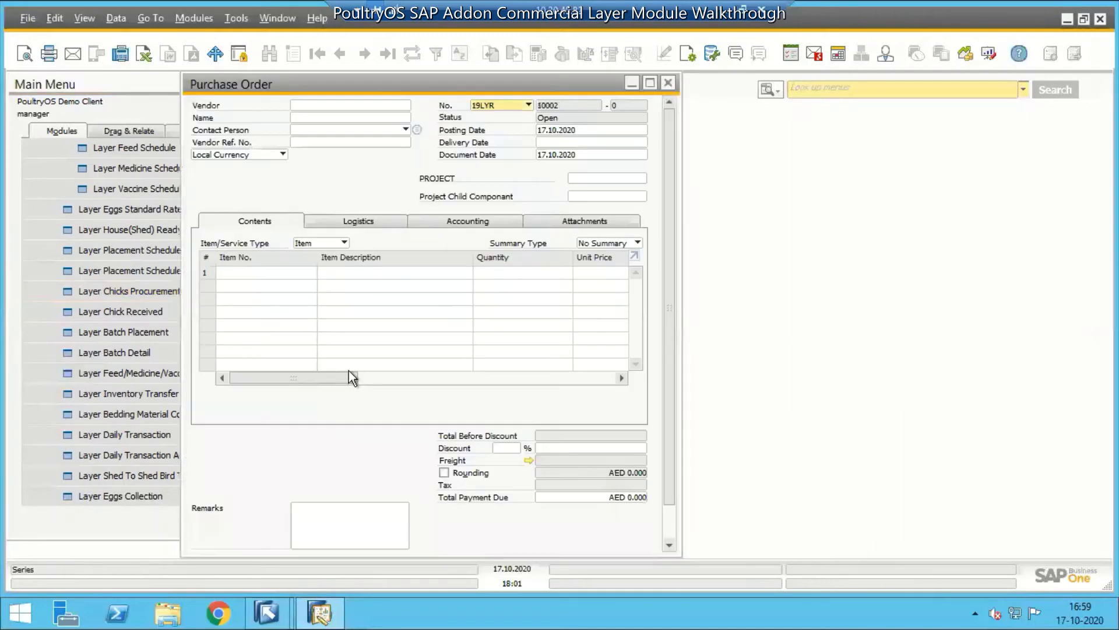
left_click_drag(418, 85, 540, 115)
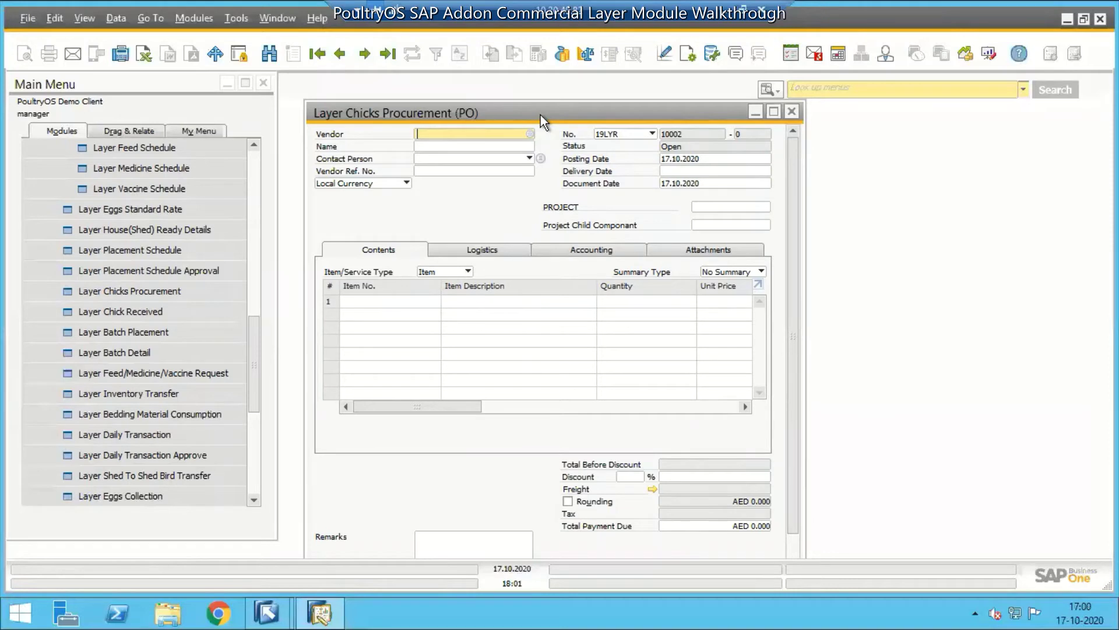
Step: Close the chicks procurement order without saving, then view the Layer Chick Received (GRPO) form and close it unsaved
left_click(791, 111)
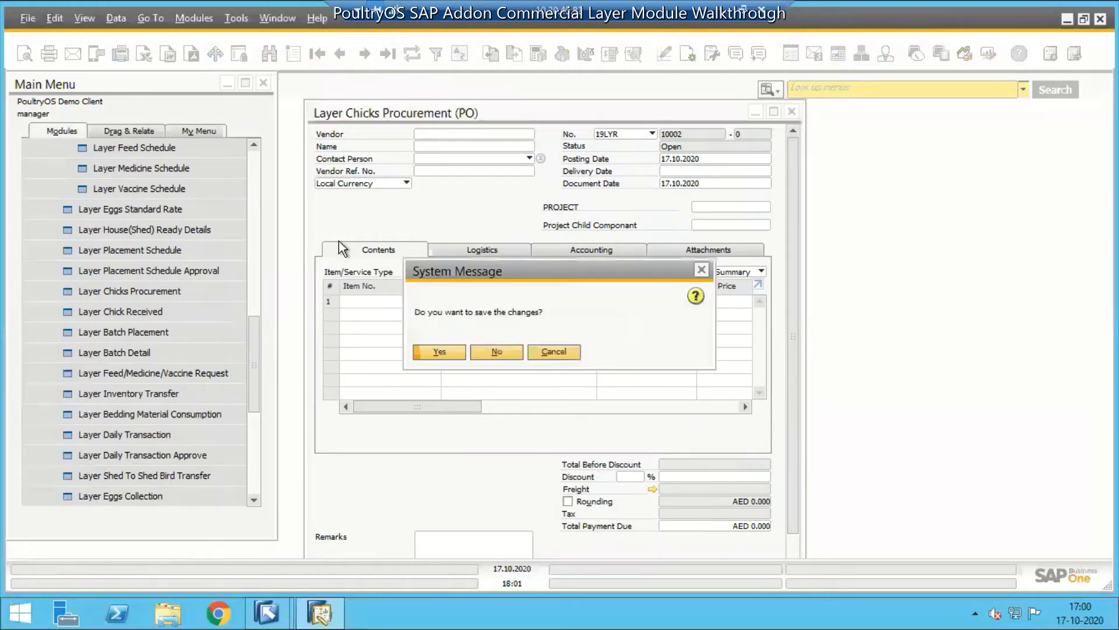
left_click(505, 353)
left_click(148, 317)
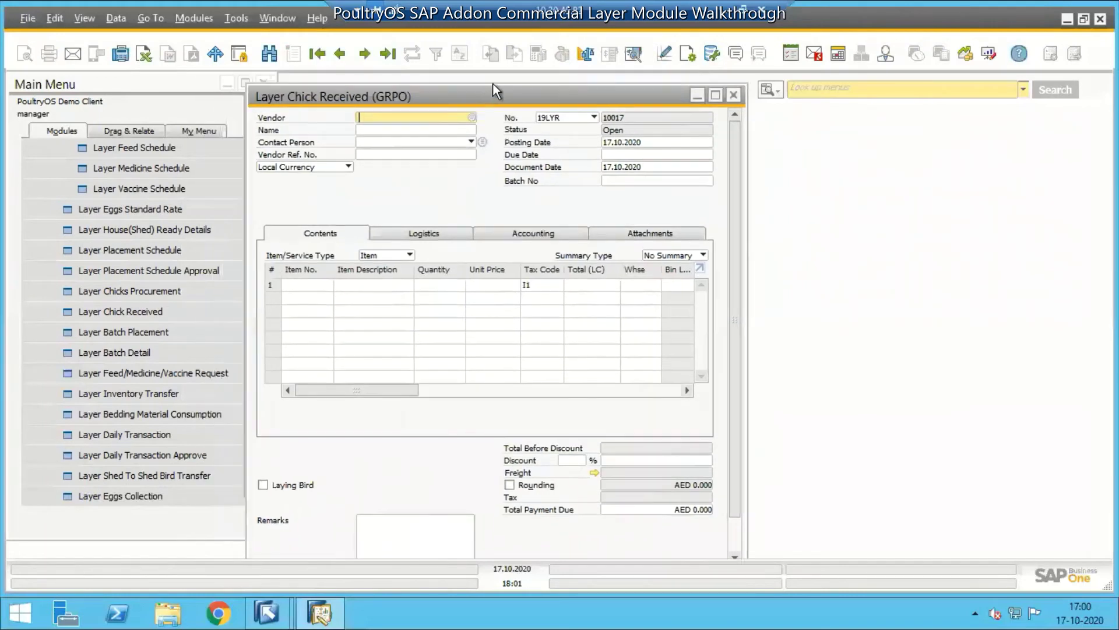
left_click_drag(504, 85, 509, 96)
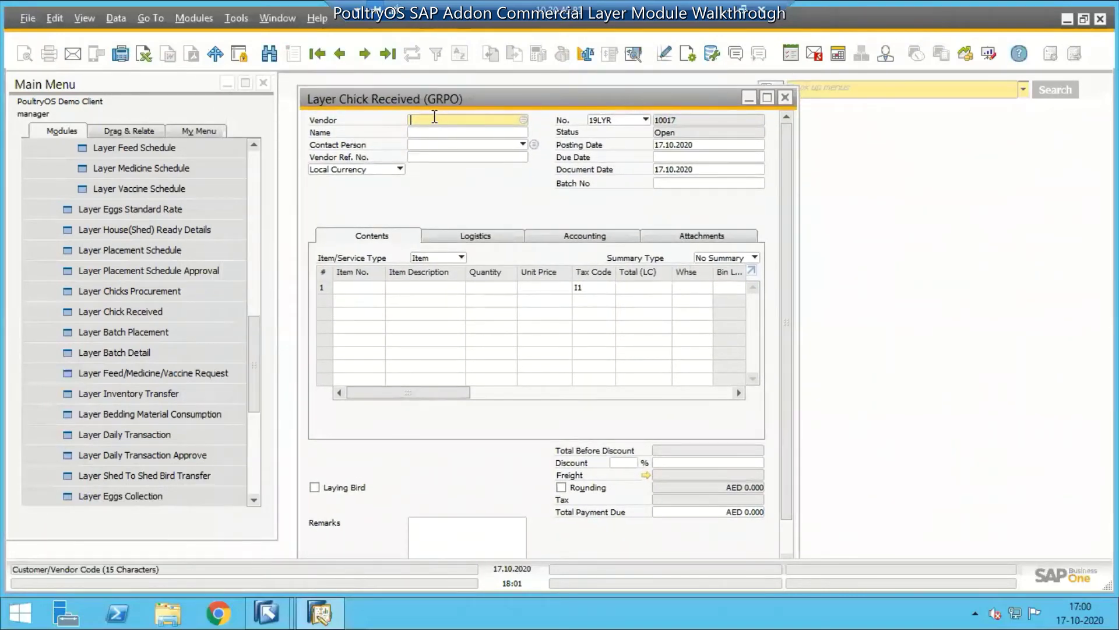
left_click(787, 98)
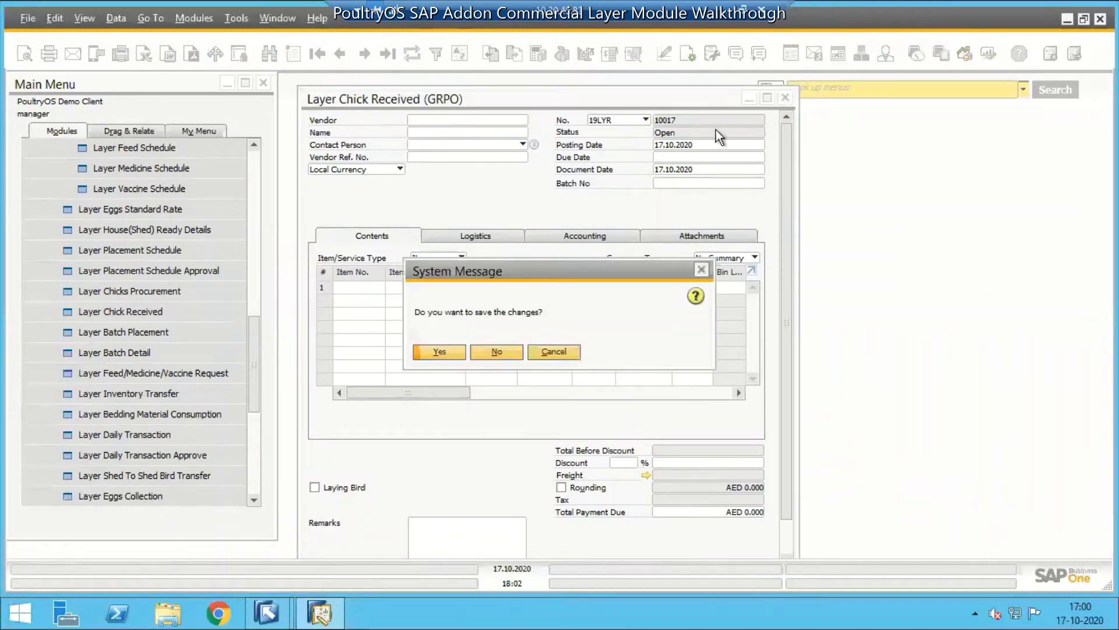
left_click(496, 352)
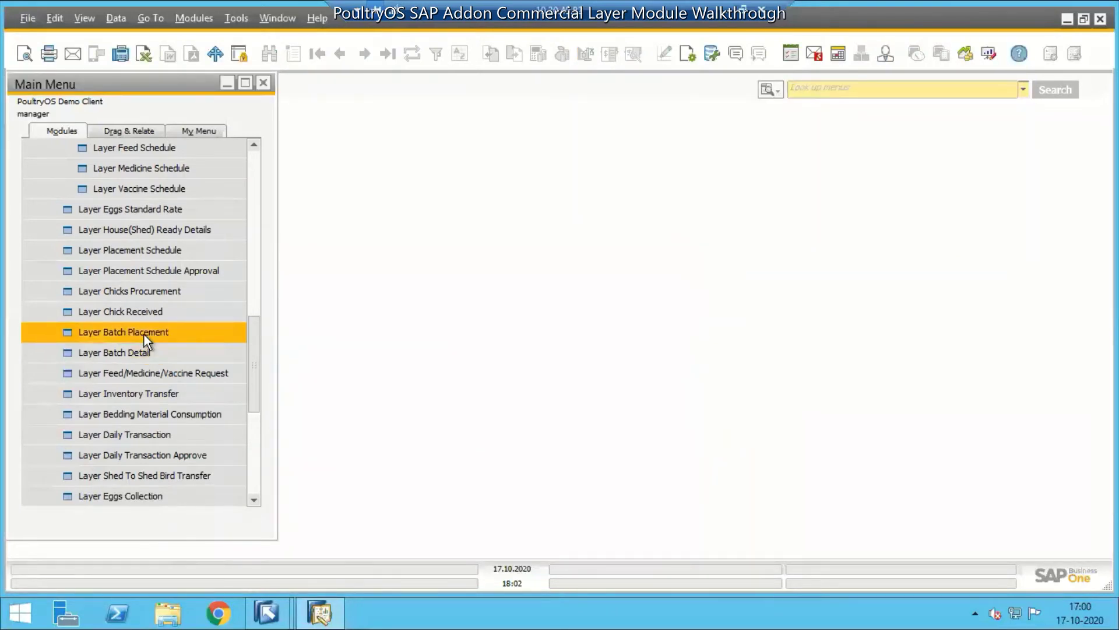
Step: Open Layer Batch(Flock) Placement, examine its location, flock, bird quantity and house and pen fields, and close it
left_click(144, 333)
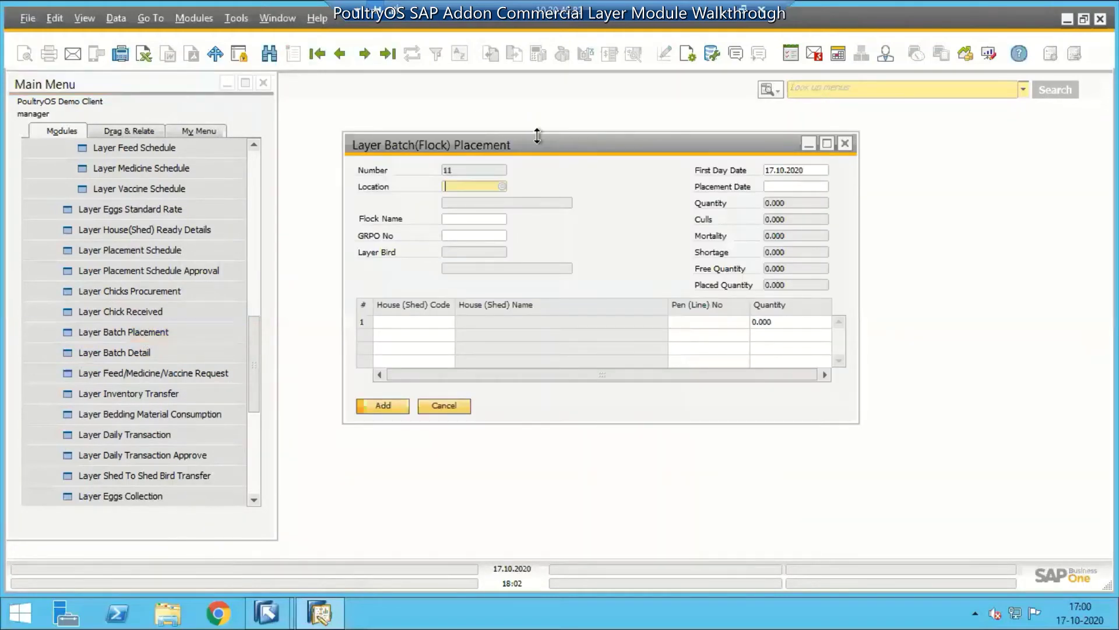
left_click_drag(529, 148, 522, 137)
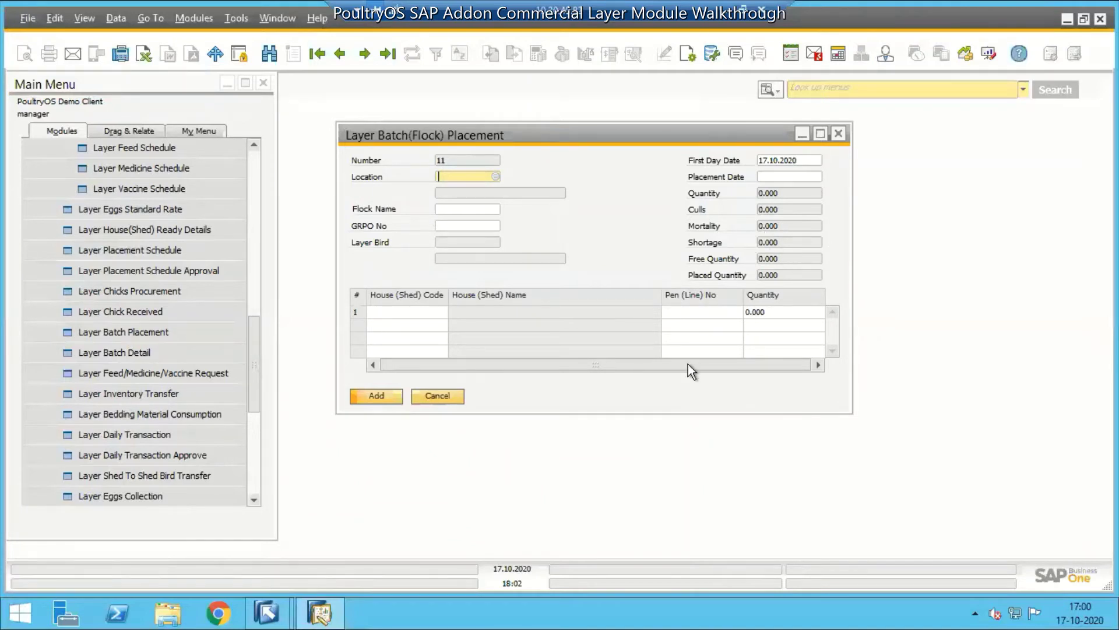
left_click_drag(689, 363, 716, 340)
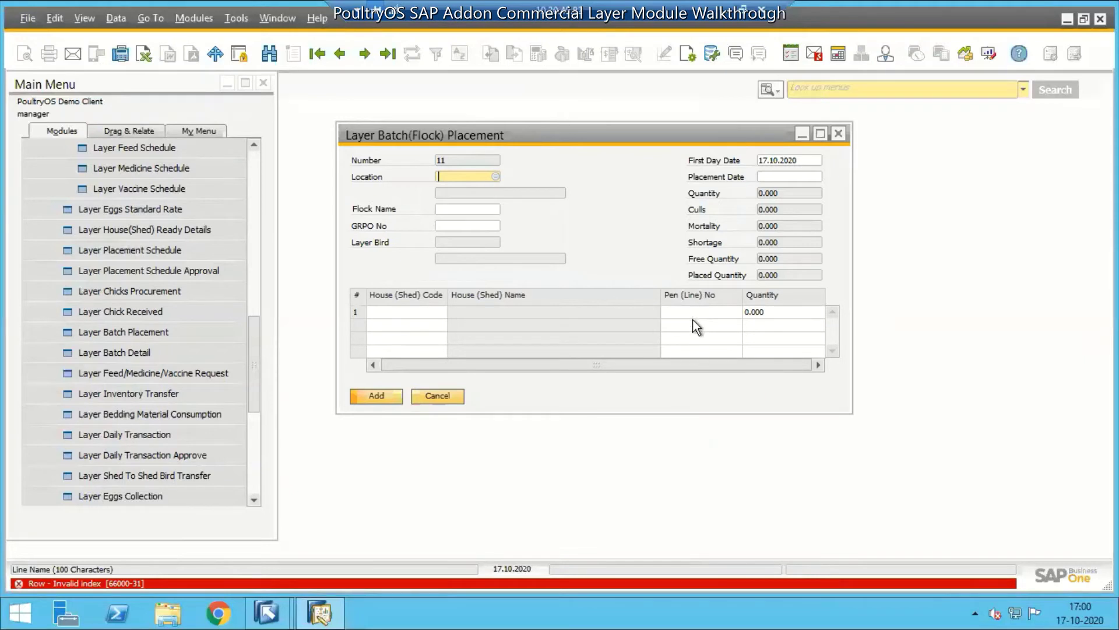
left_click(447, 396)
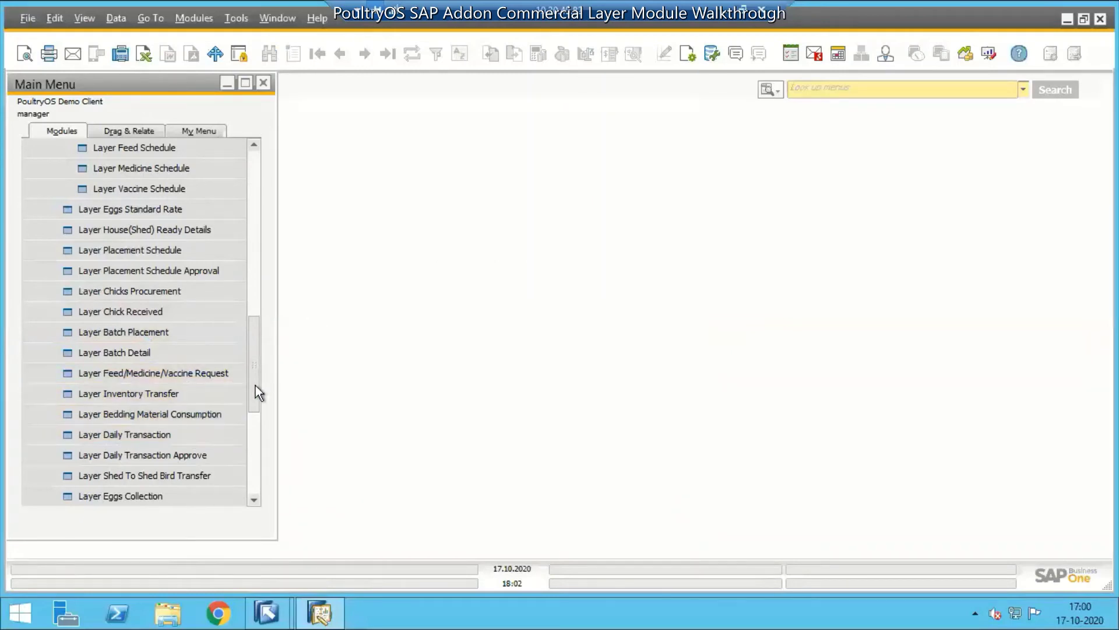
Step: Open Layer Daily Transaction, display saved document 18 without saving the new one, and examine its mortality and culls details
left_click_drag(256, 385, 256, 397)
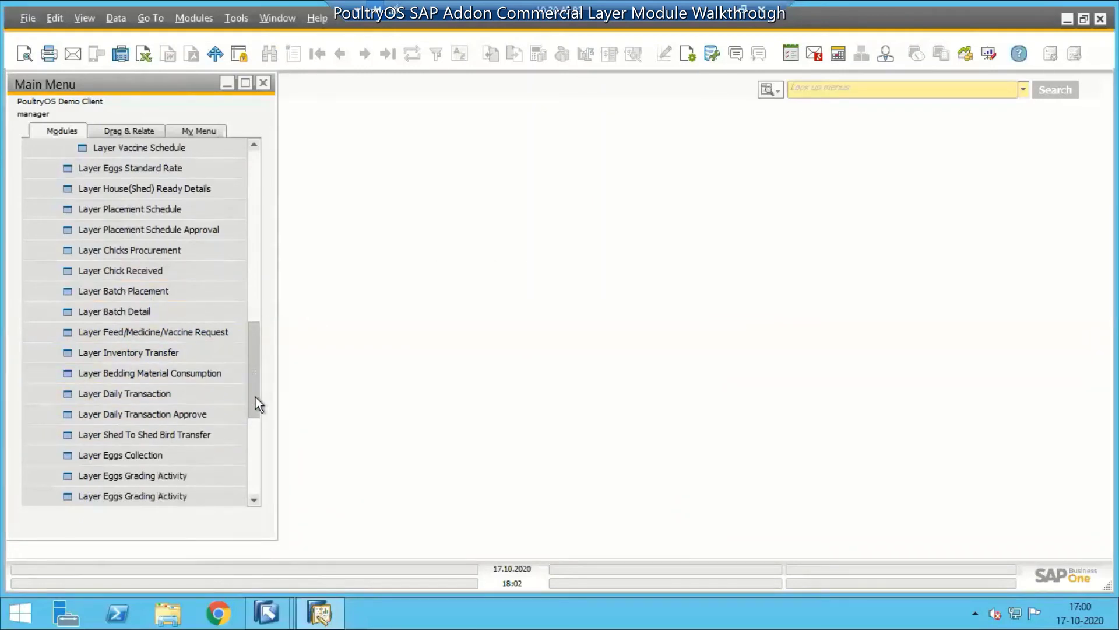
left_click(162, 396)
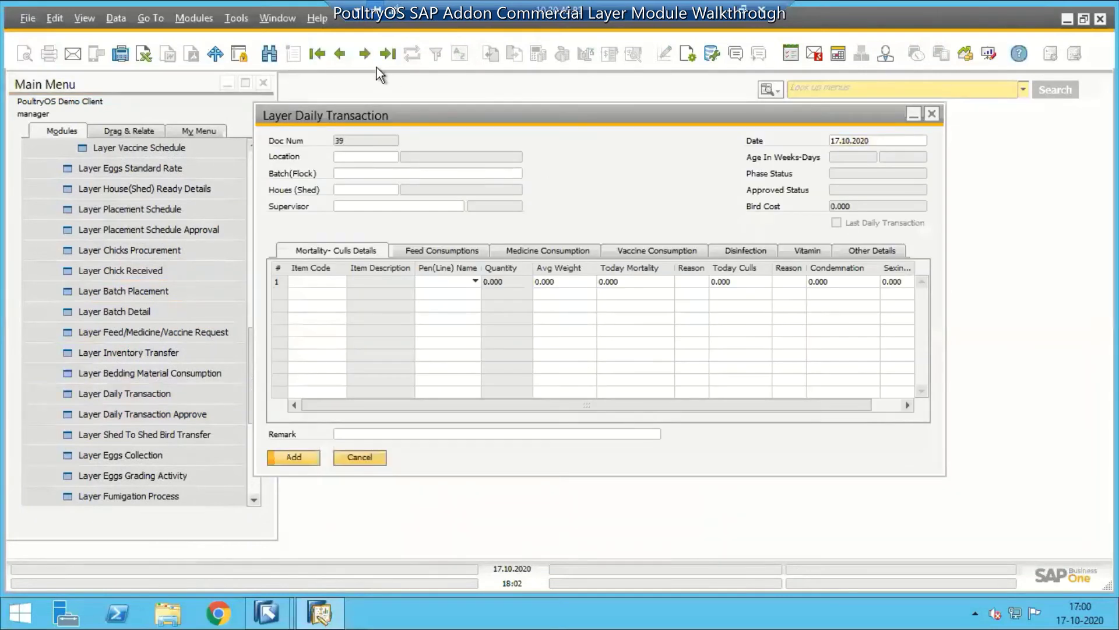
left_click(341, 53)
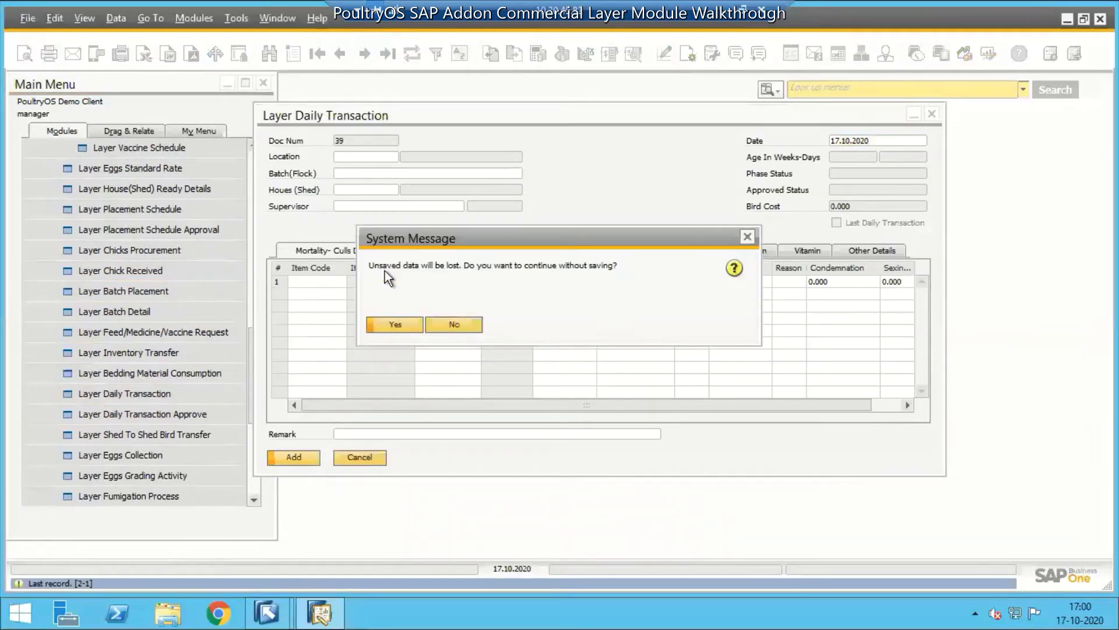
left_click(394, 325)
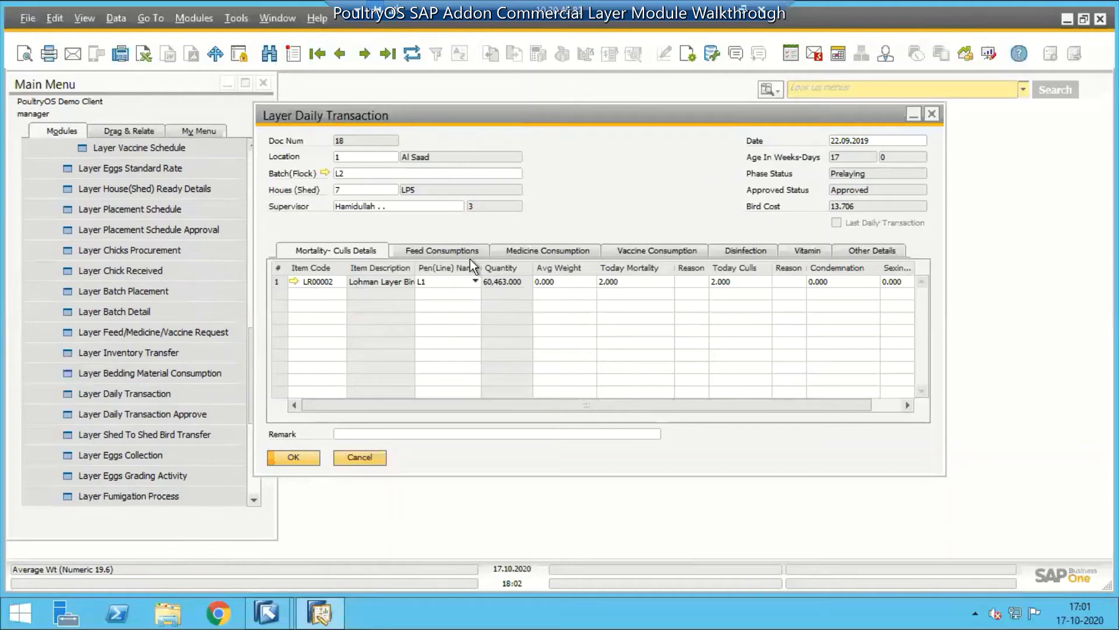
Step: Examine the daily transaction's feed, medicine, vaccine, disinfection, vitamin and other details, and close the form
left_click(445, 247)
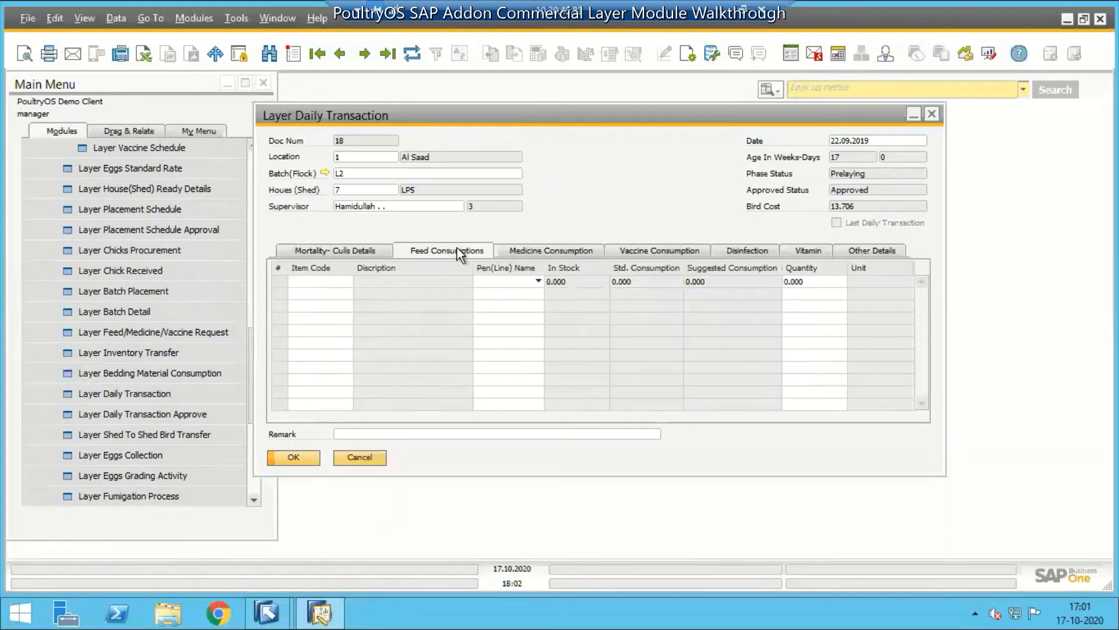
left_click(535, 251)
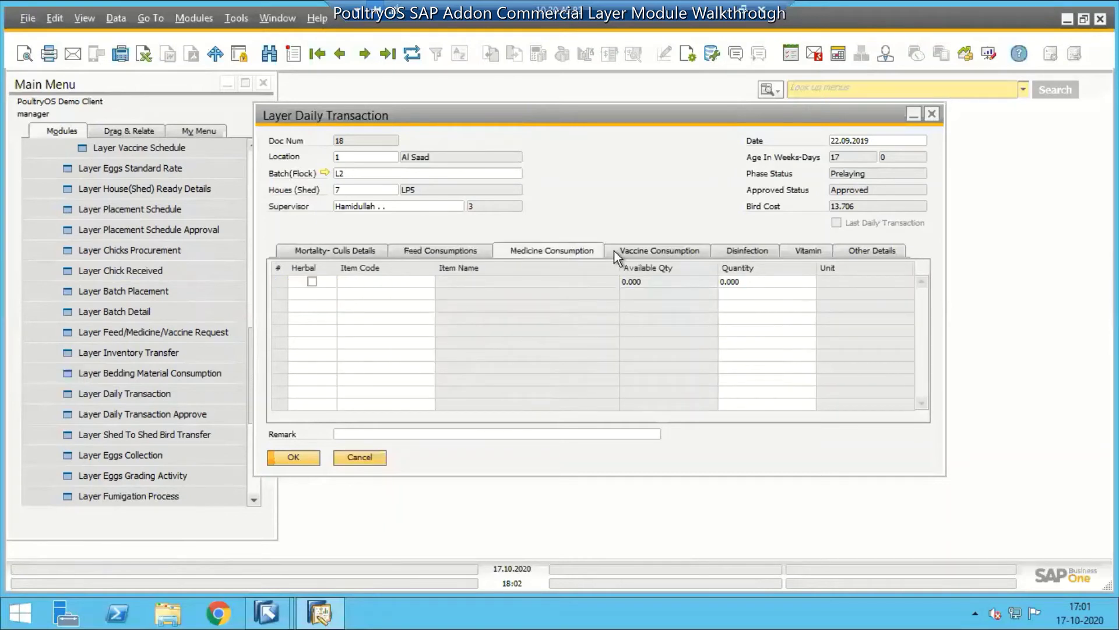
left_click(647, 251)
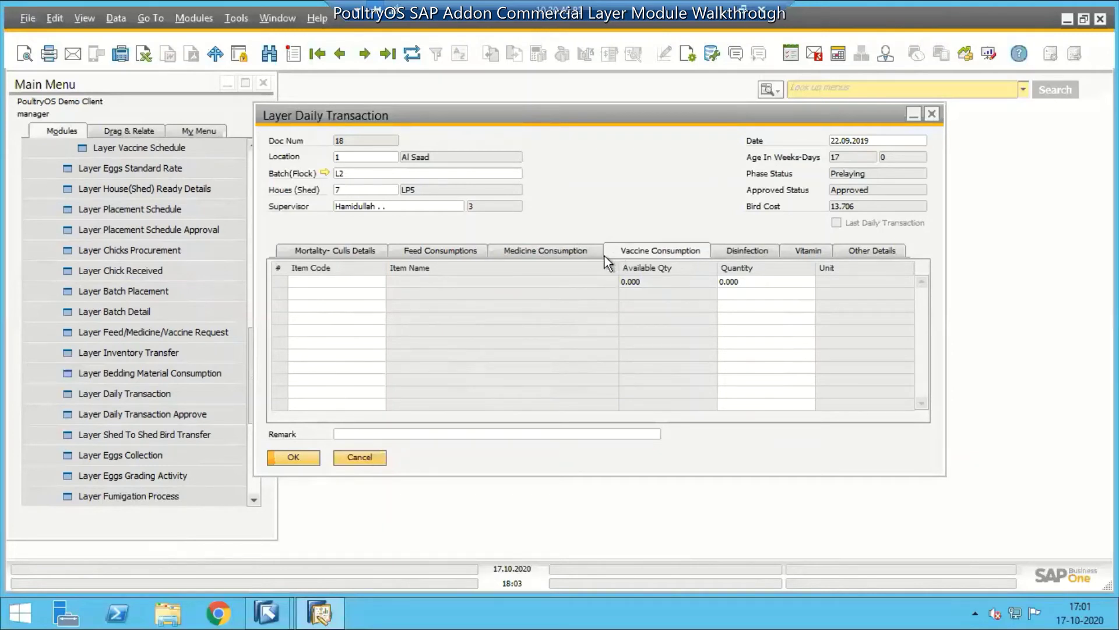
left_click(732, 255)
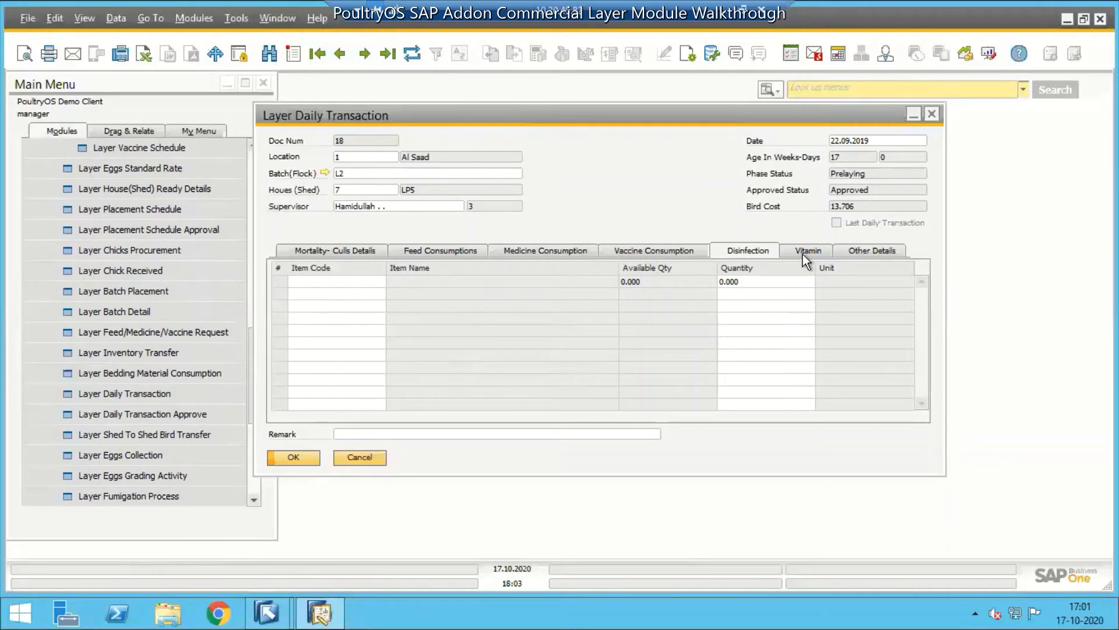
left_click(803, 255)
left_click(882, 262)
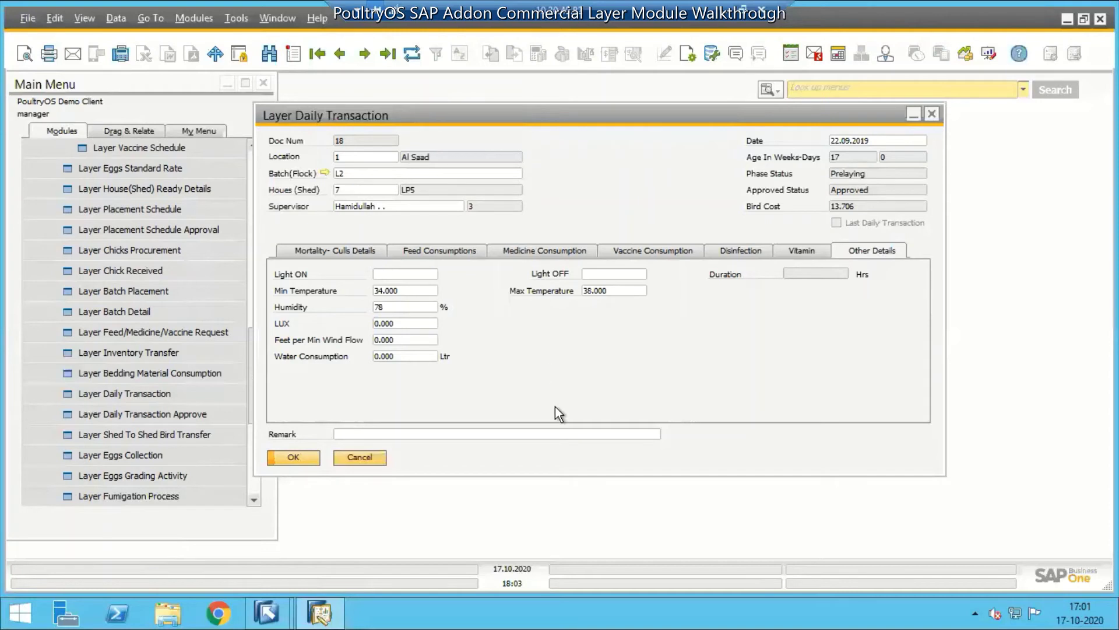
left_click(355, 458)
Step: Open Layer Fumigation Process, examine its location, egg warehouse and remark fields, and close it
left_click_drag(258, 408, 258, 418)
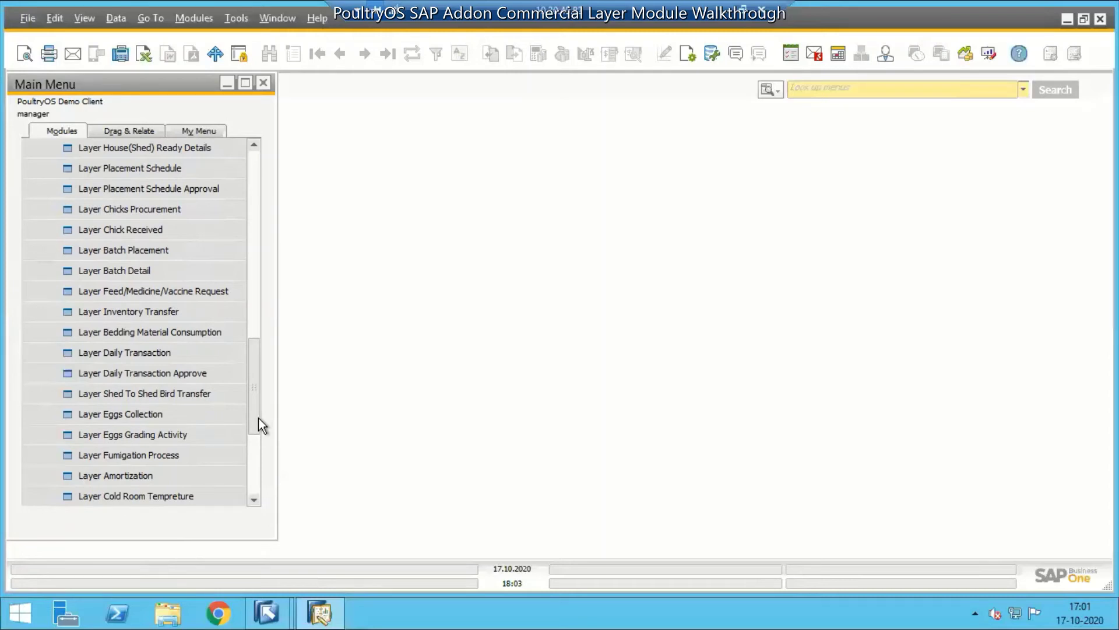
left_click(165, 460)
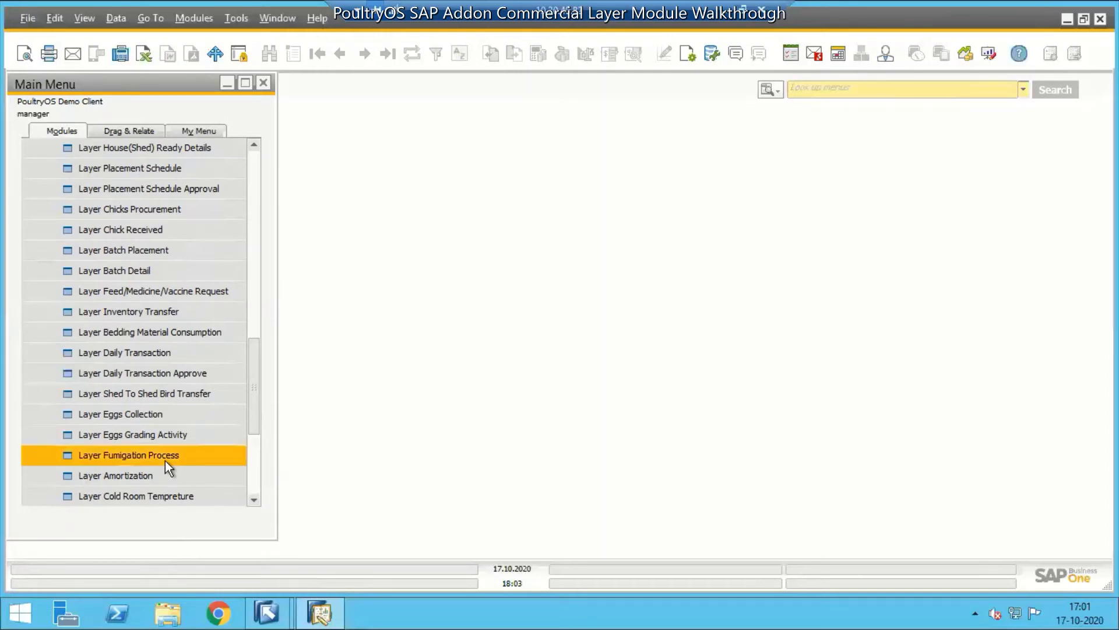
left_click(166, 461)
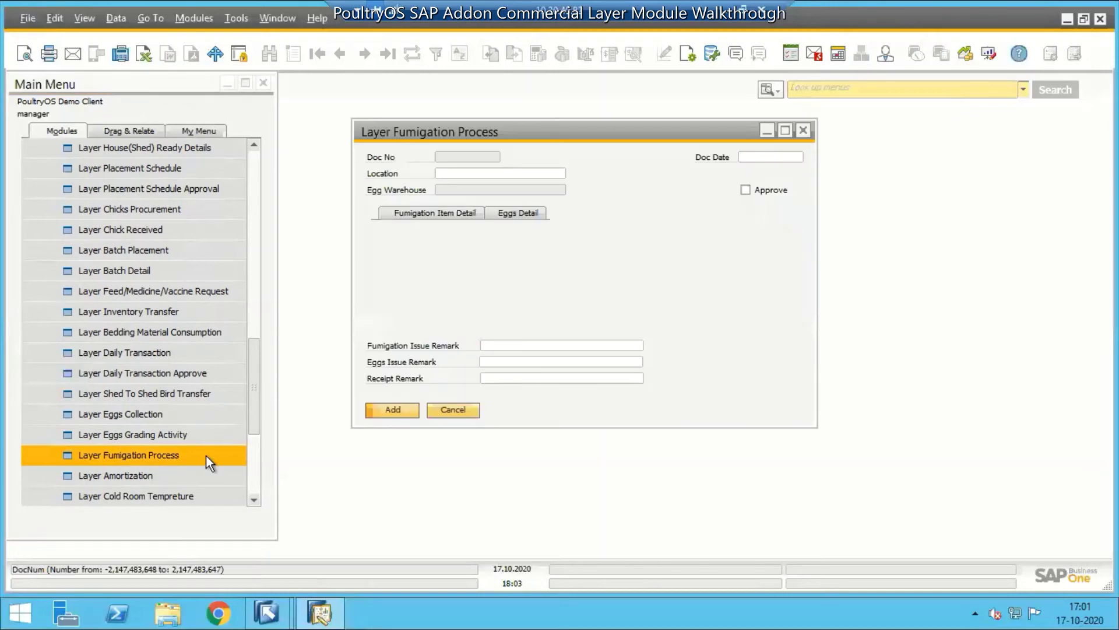
left_click(452, 410)
Step: Open Layer Amortization, display the last saved record without saving the new one, examine its eggs prediction and amortization value, and close it
left_click(153, 475)
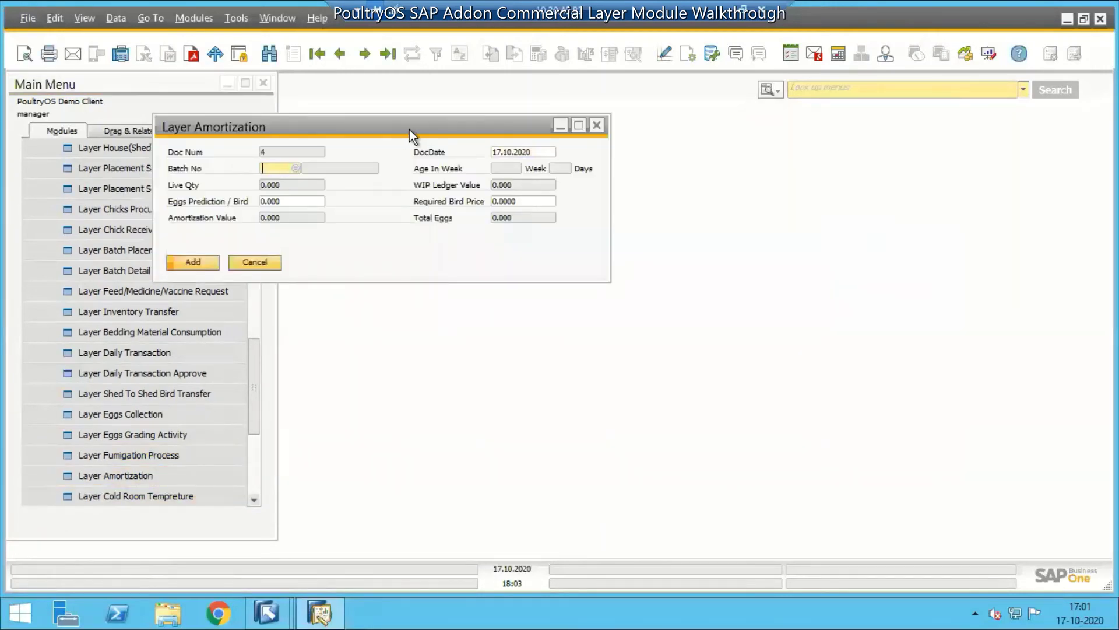
left_click_drag(409, 130, 582, 150)
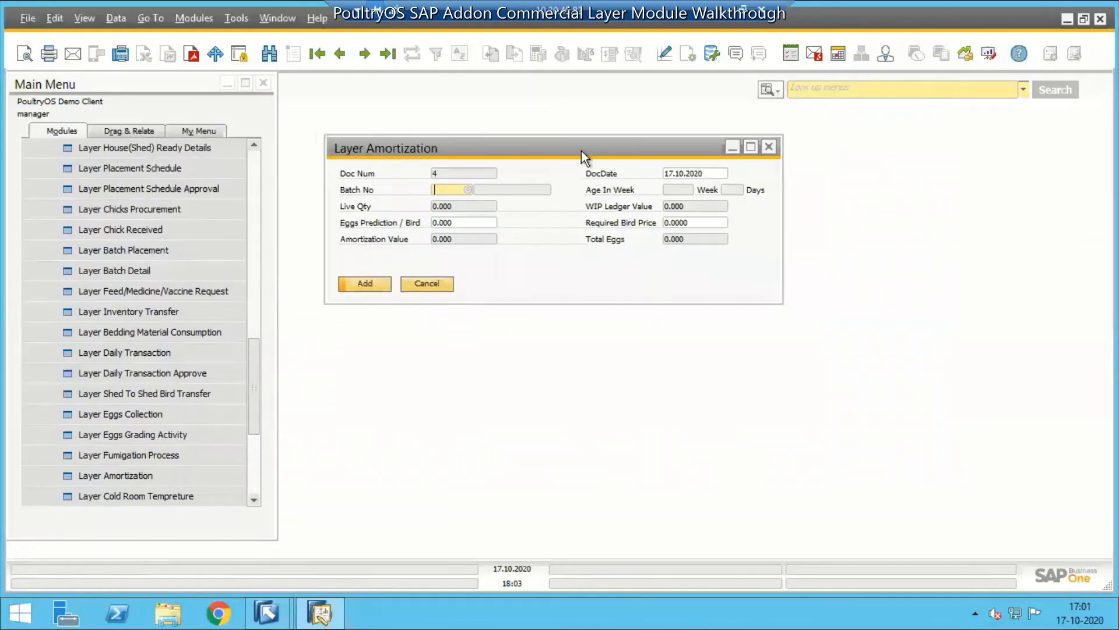
left_click(340, 51)
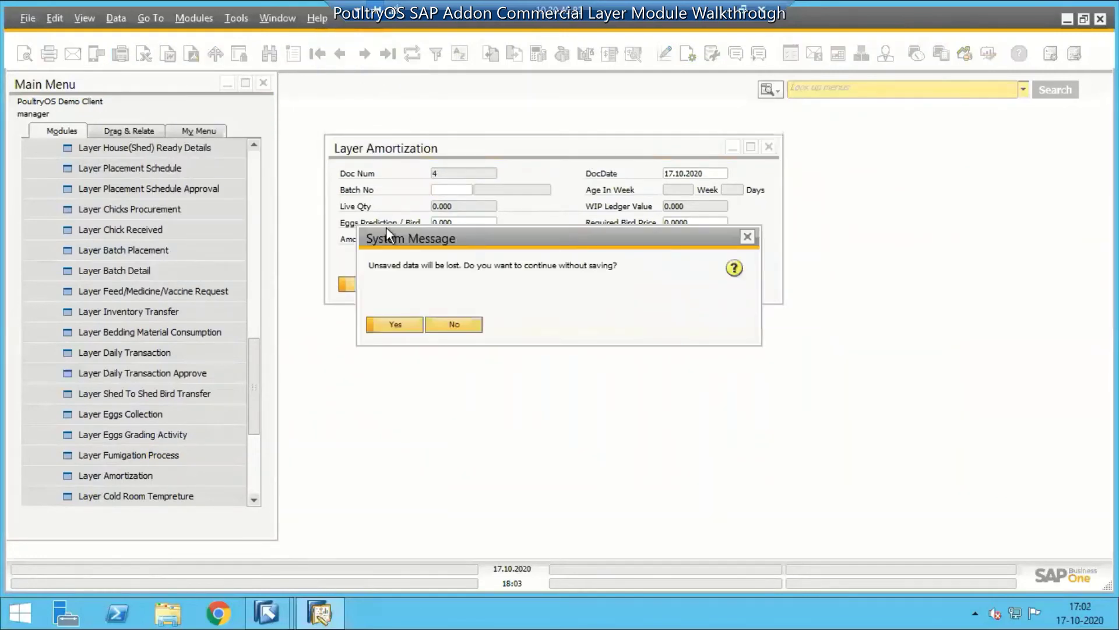
left_click(395, 325)
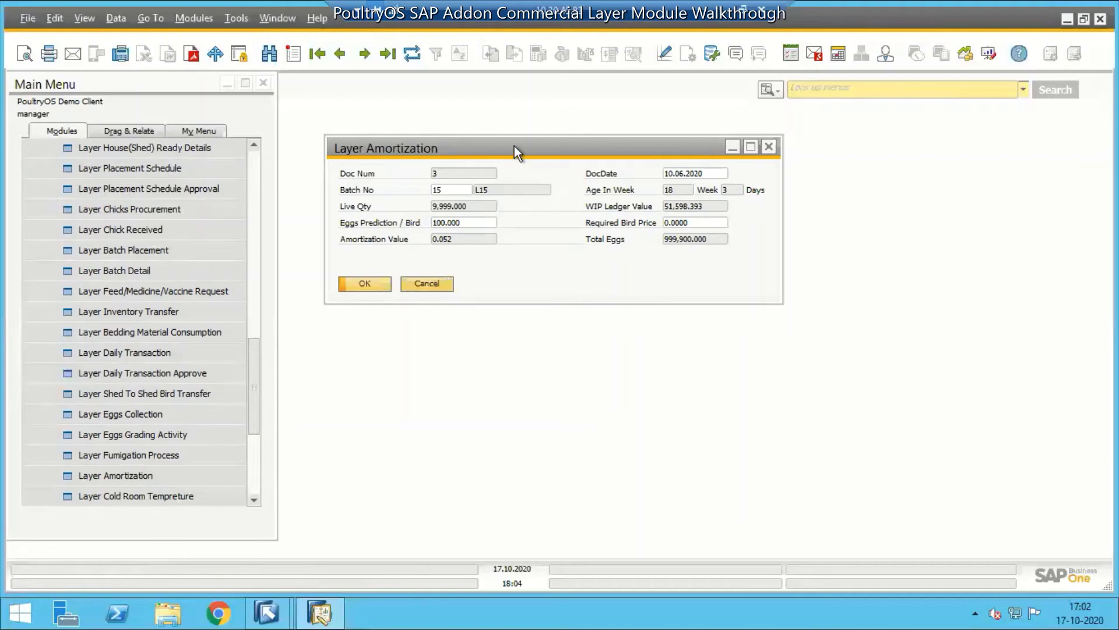
left_click_drag(515, 146, 542, 153)
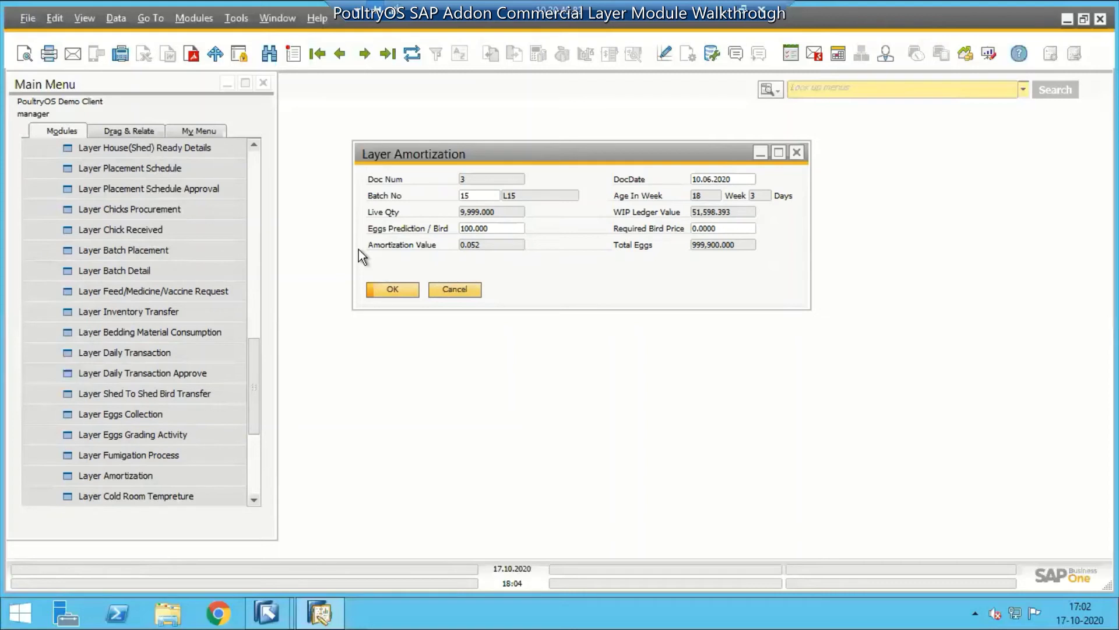
left_click(454, 290)
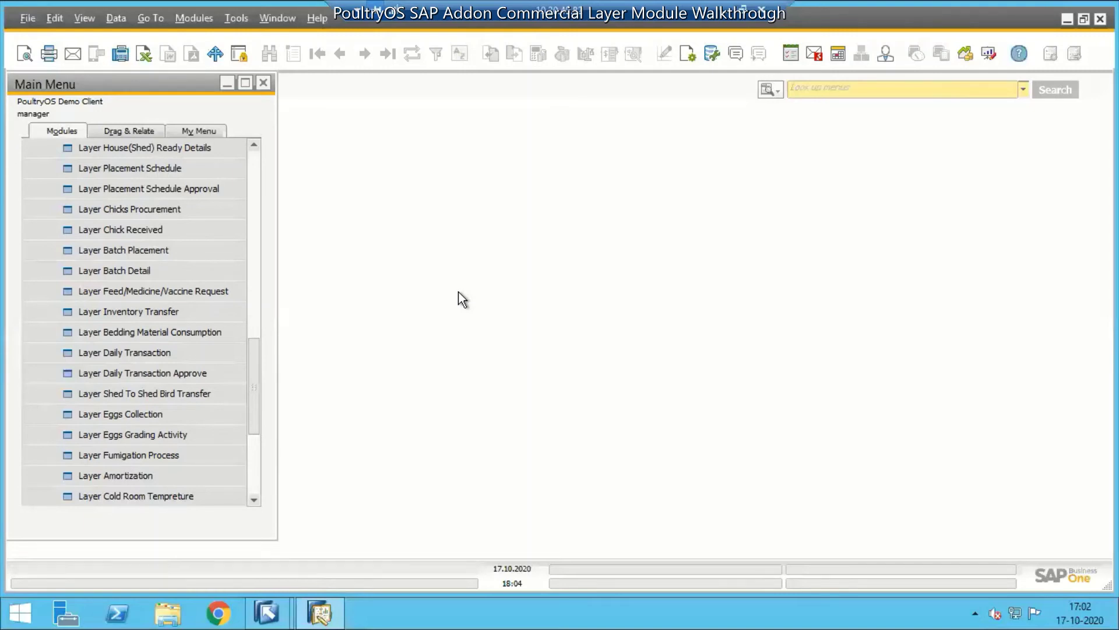
Step: Open Layer Shed To Shed Bird Transfer, examine its flock, source and destination shed, pen and transfer quantity fields, and close it
left_click(157, 411)
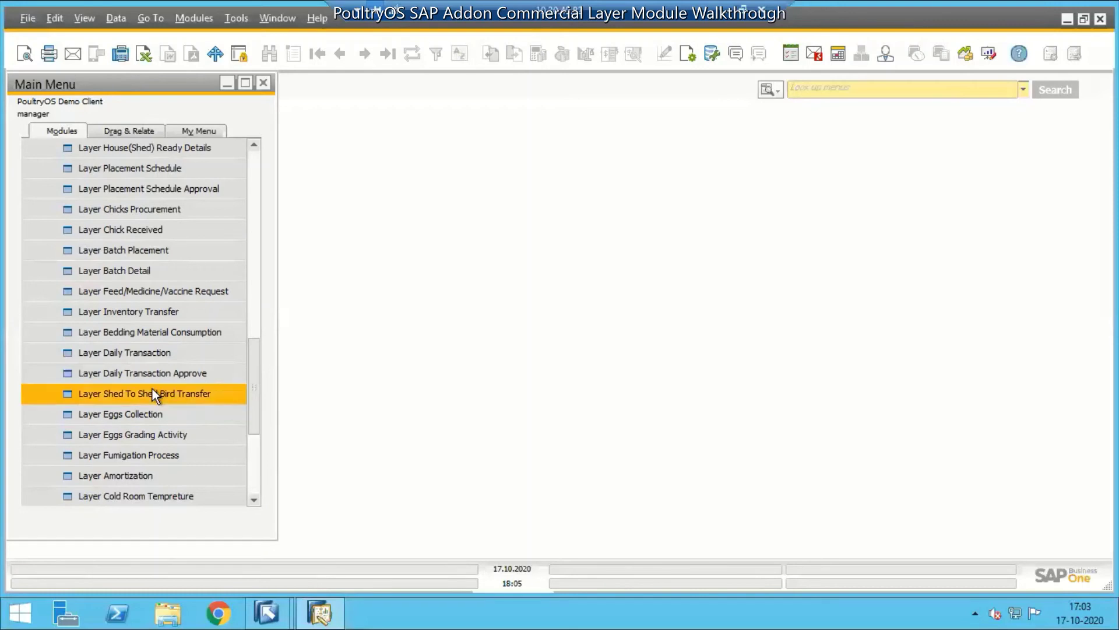
left_click(152, 391)
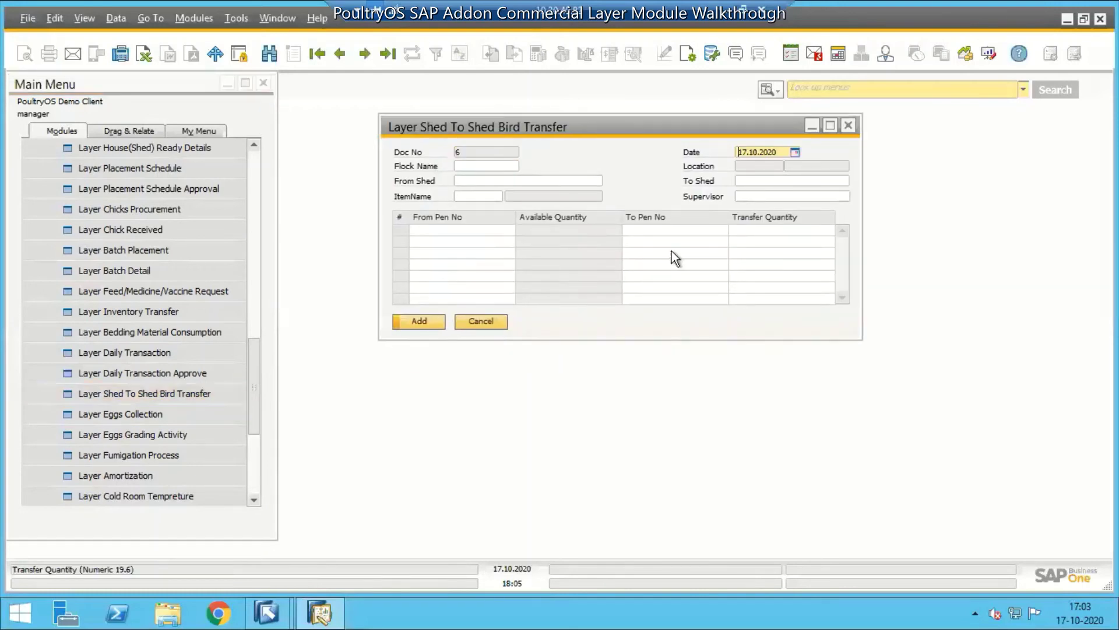
left_click(482, 323)
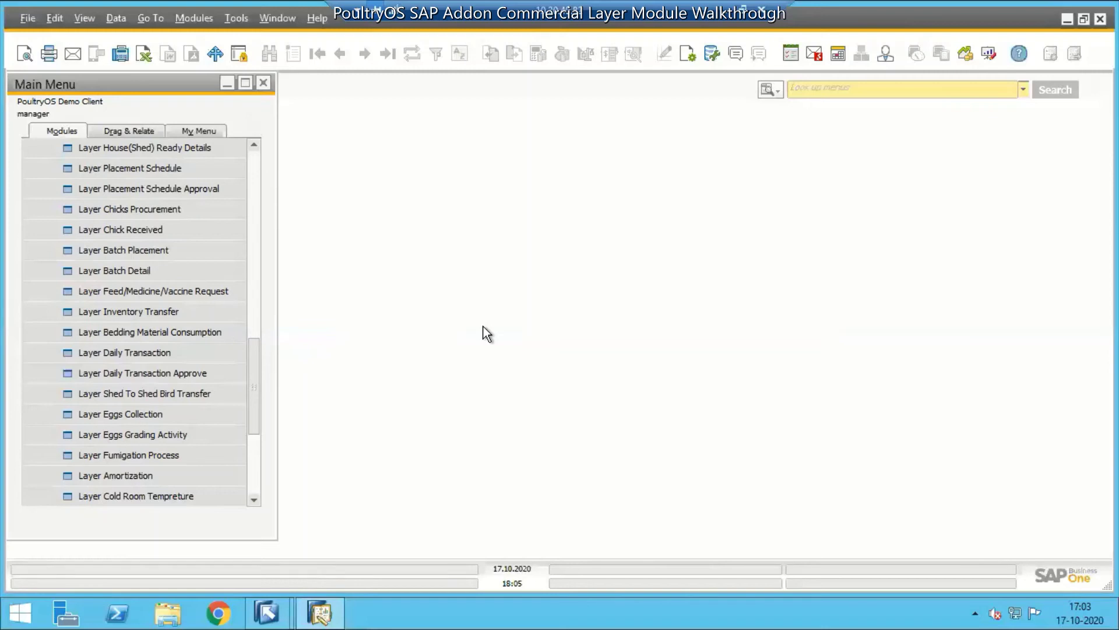
Step: Open Layer Eggs Collection, display the last saved record without saving the new one, and examine its pen-wise egg totals and distribution
left_click(181, 417)
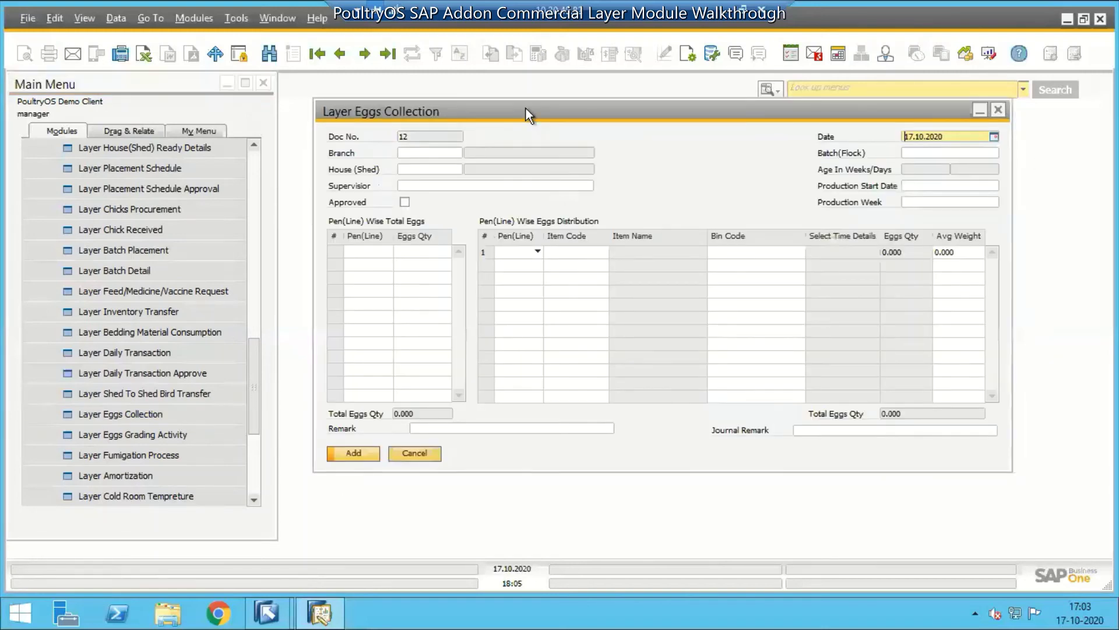
left_click_drag(526, 109, 503, 100)
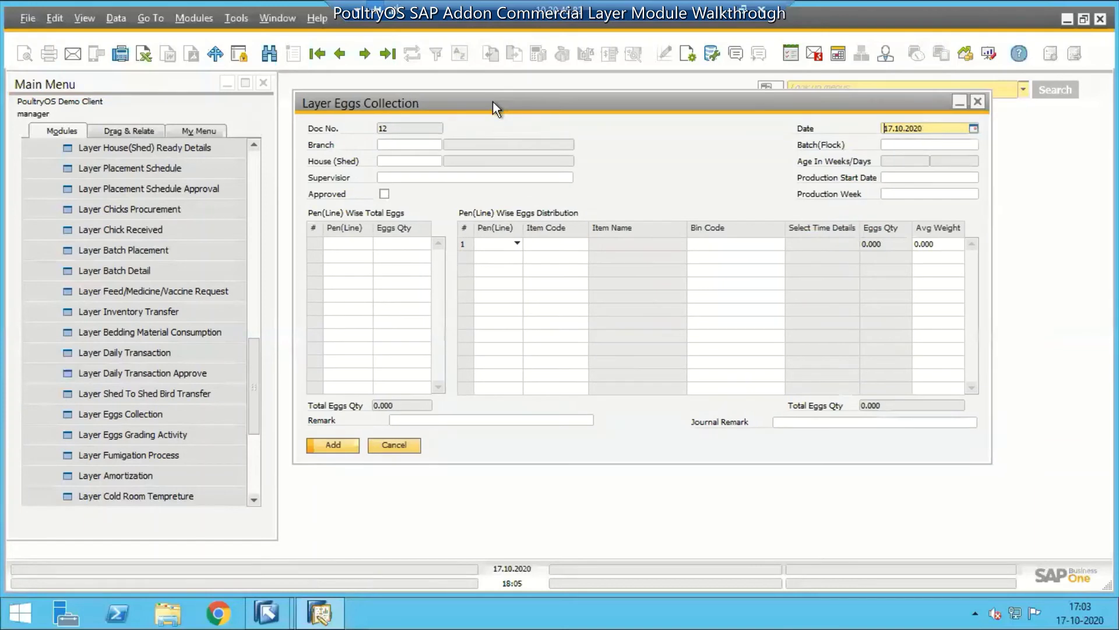
left_click(340, 53)
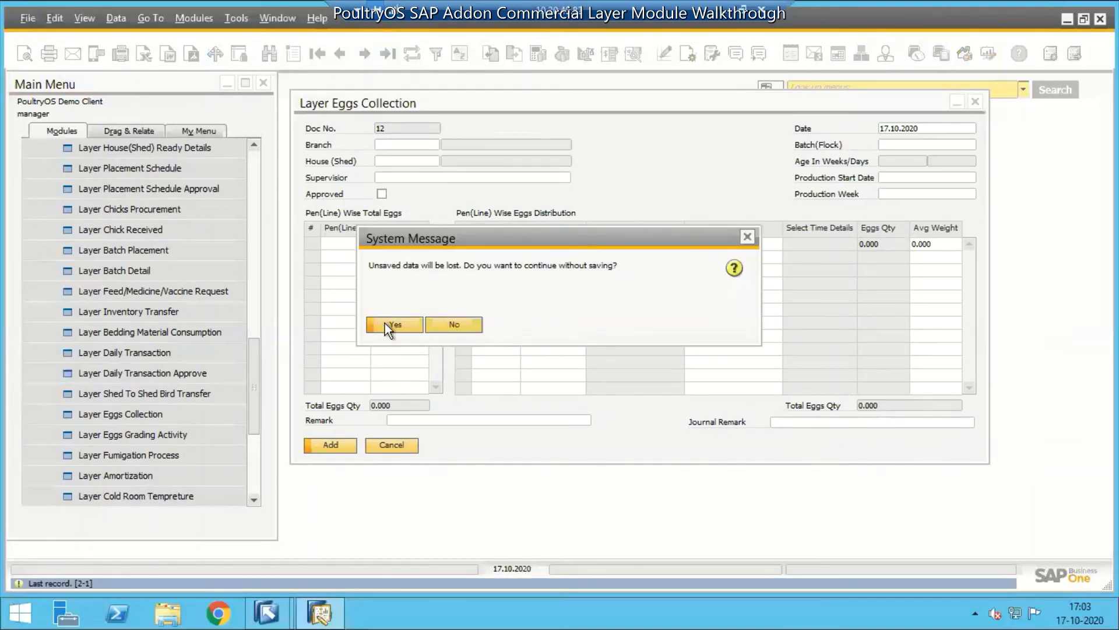
left_click(387, 327)
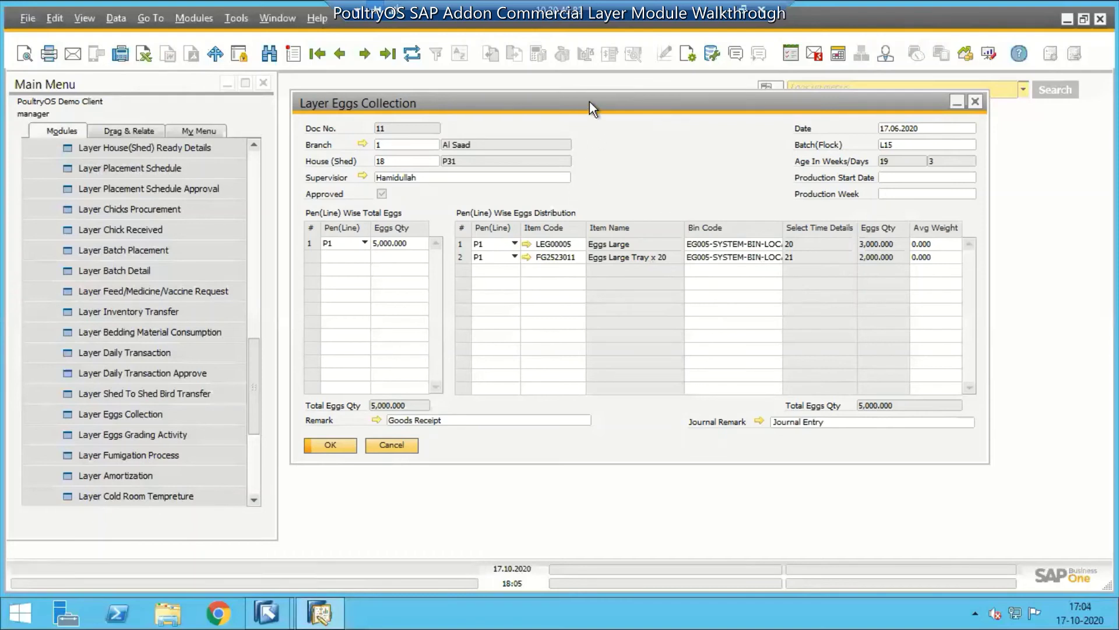
left_click_drag(590, 101, 612, 101)
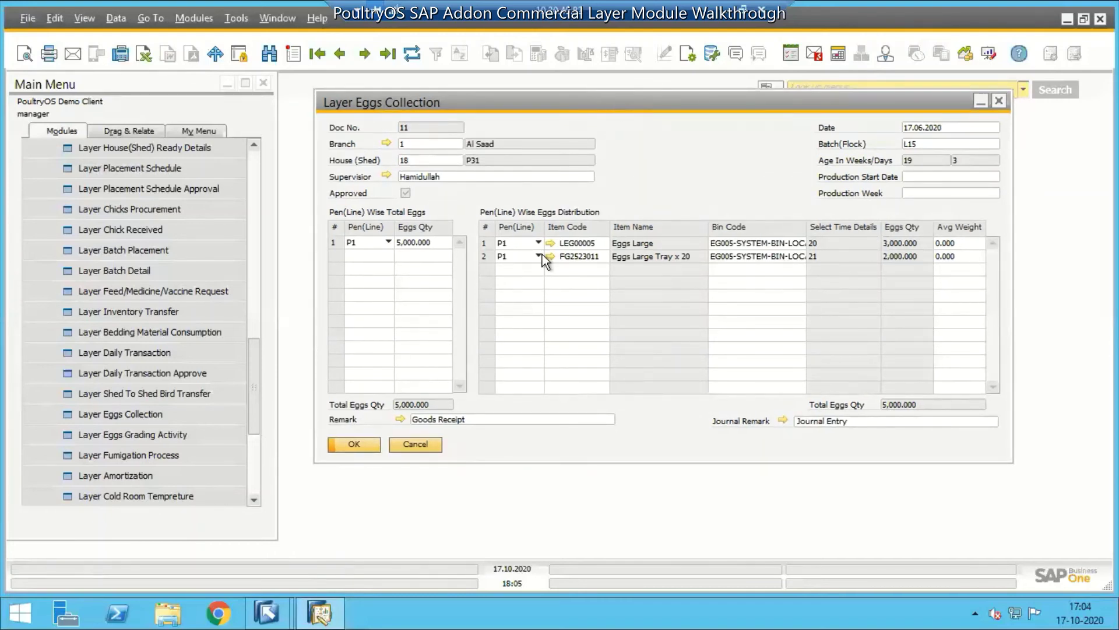
Step: Close Layer Eggs Collection, and open Layer Eggs Grading Activity to examine its batch and grade detail fields before closing it without adding
left_click(427, 447)
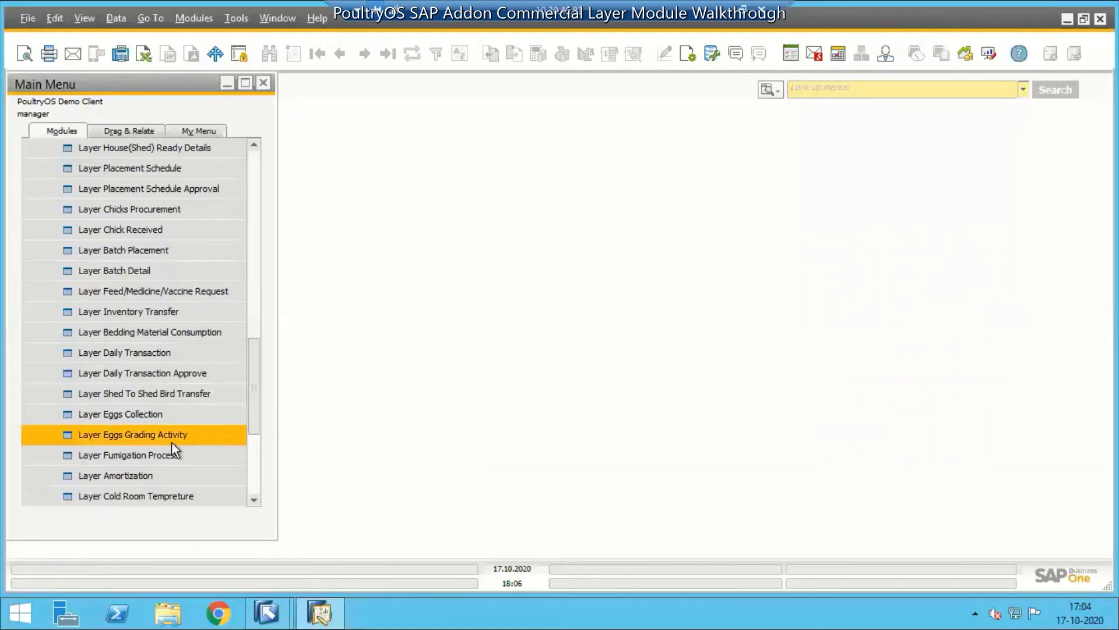
left_click(172, 441)
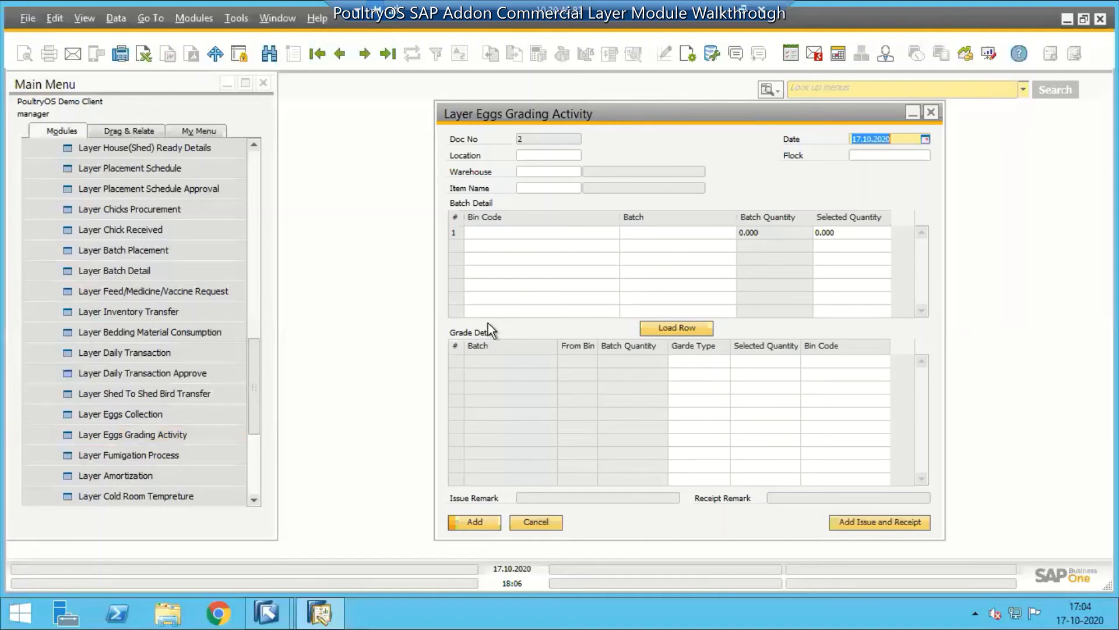
left_click(536, 522)
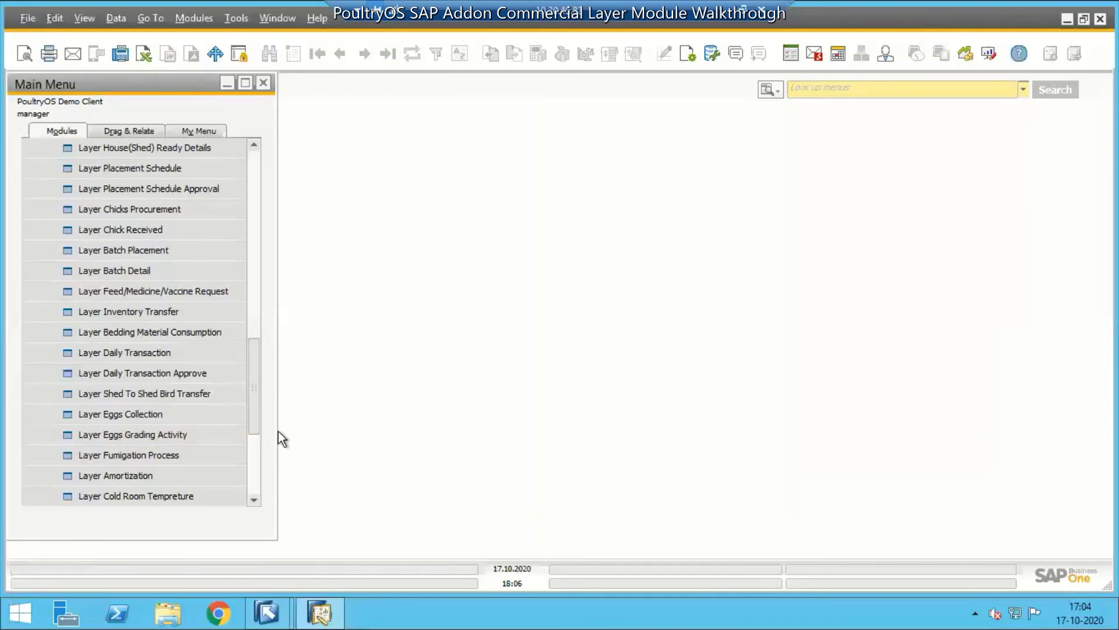
Step: Open Layer Fumigation Process, examine its fumigation item detail, approval and remark fields, and close it without adding
left_click(203, 457)
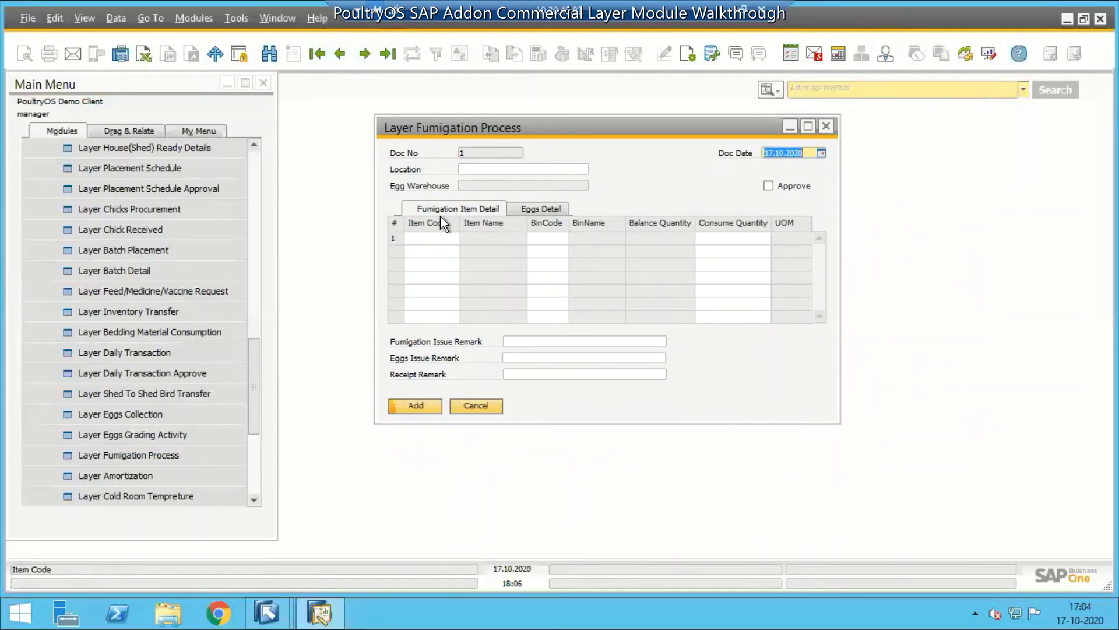
left_click(475, 407)
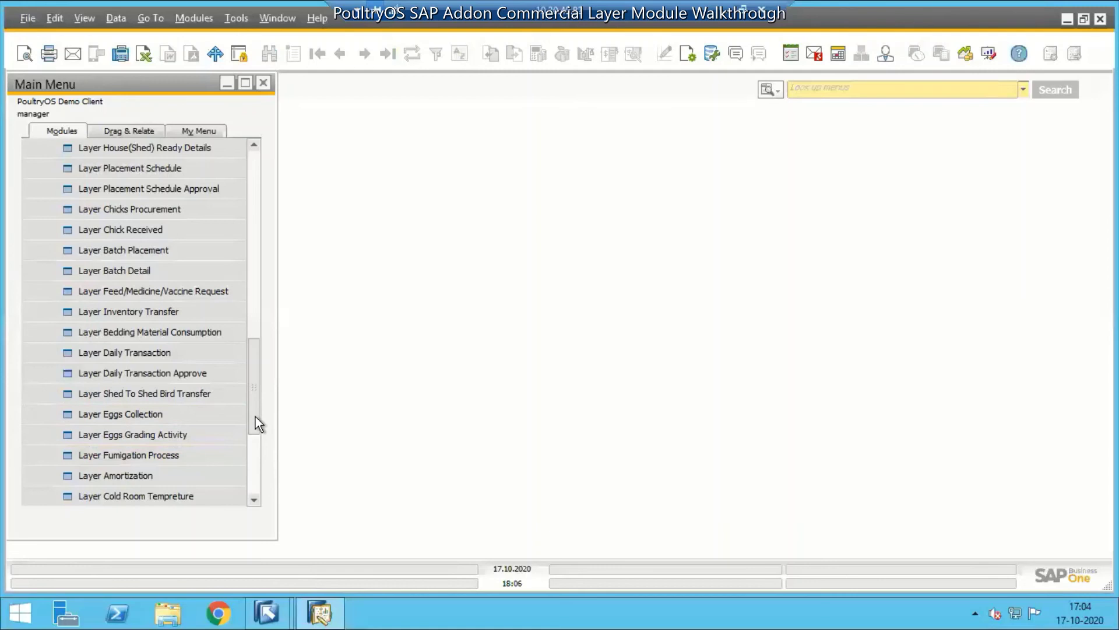
Step: Leave the Layer module, open Bill of Materials in the Production module, and display the saved record for LF Past. Milk to examine its components
left_click_drag(255, 416, 255, 223)
left_click(89, 347)
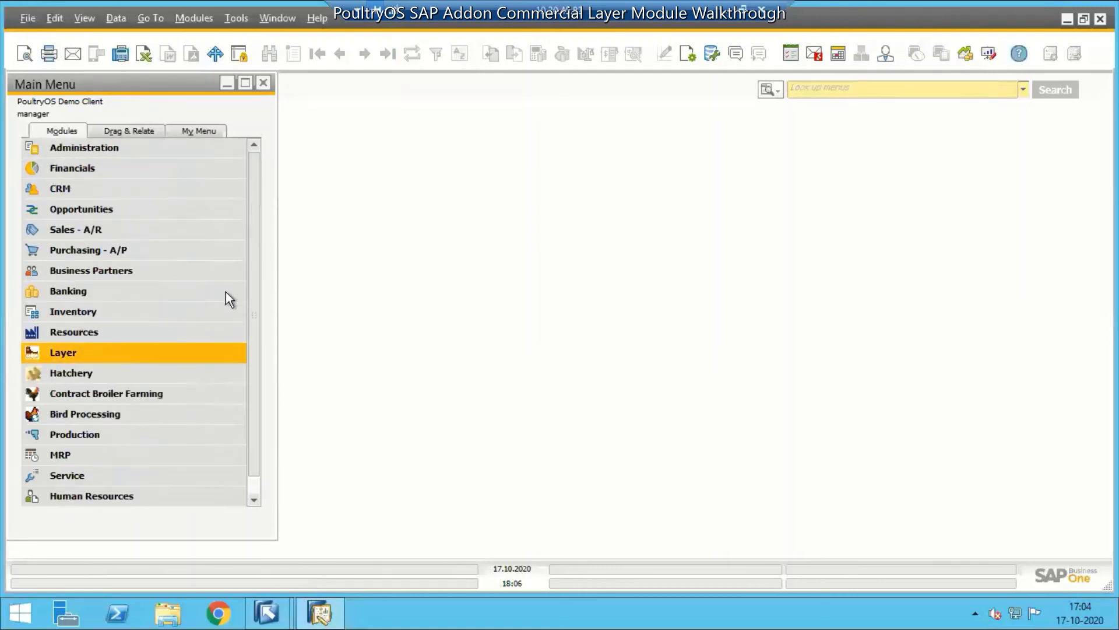
left_click(125, 435)
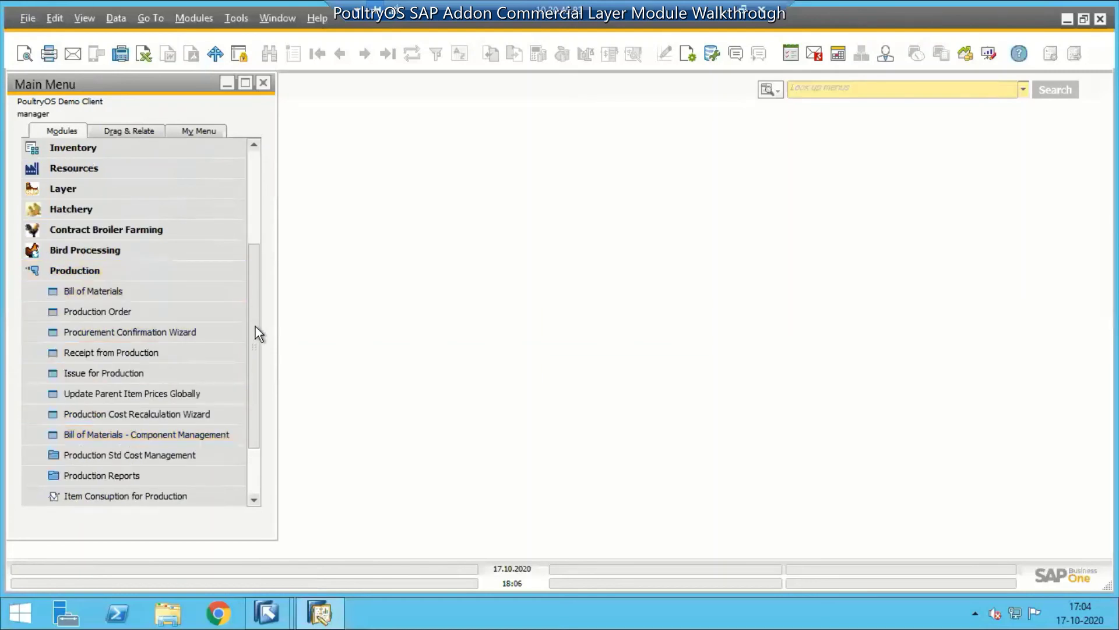
scroll(256, 327, "down", 1)
left_click(135, 268)
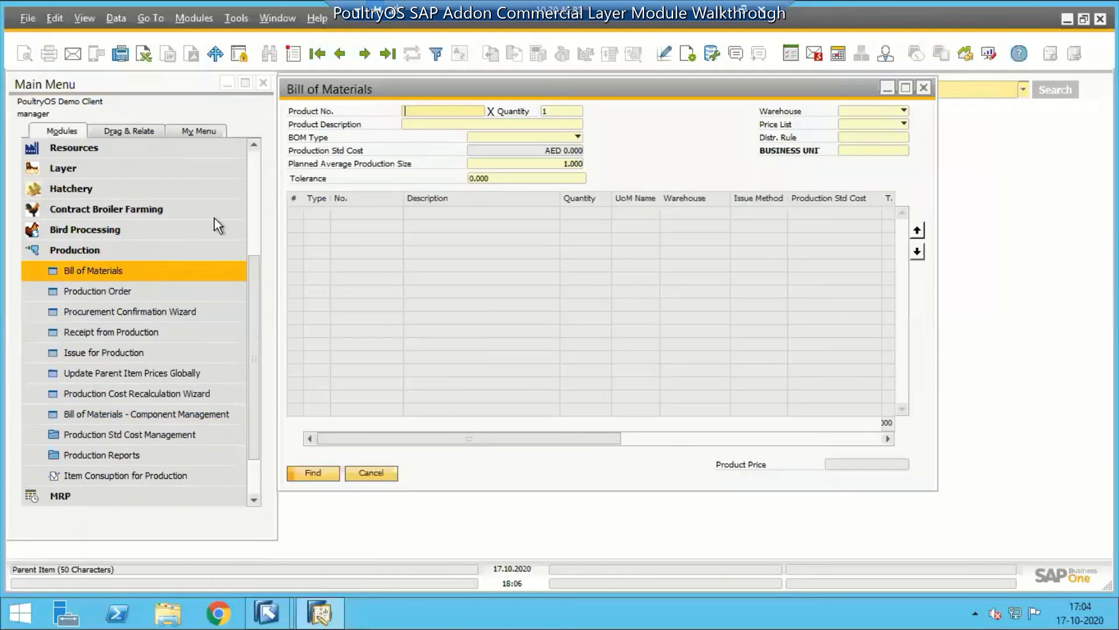
left_click(341, 54)
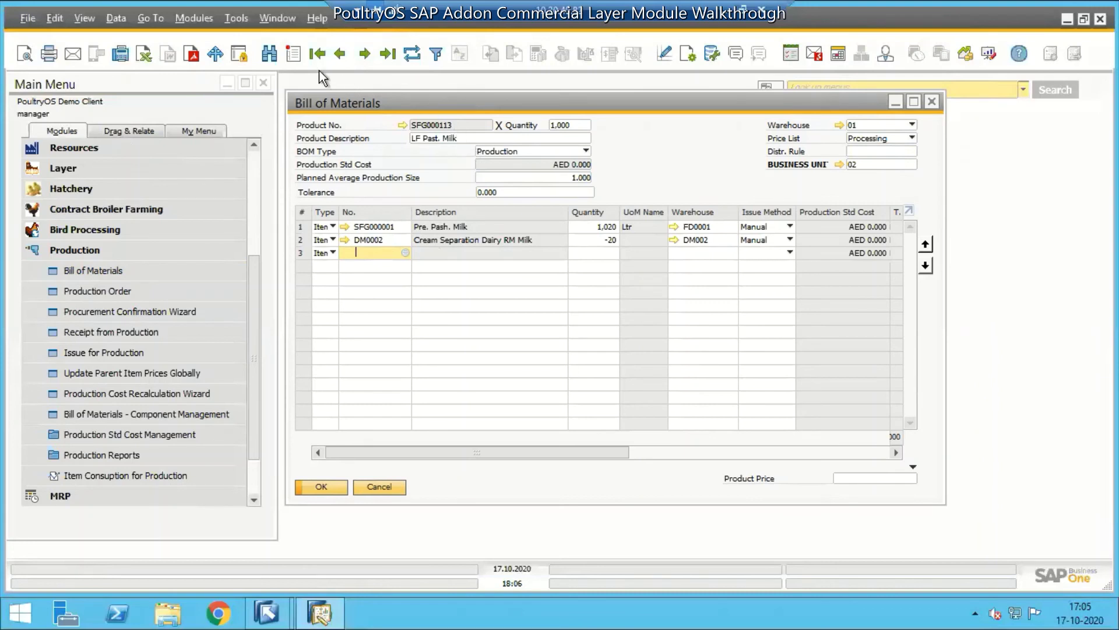
Step: Switch Bill of Materials to a blank new record, examine its entry fields, close it without adding, and collapse the Production module
left_click(293, 57)
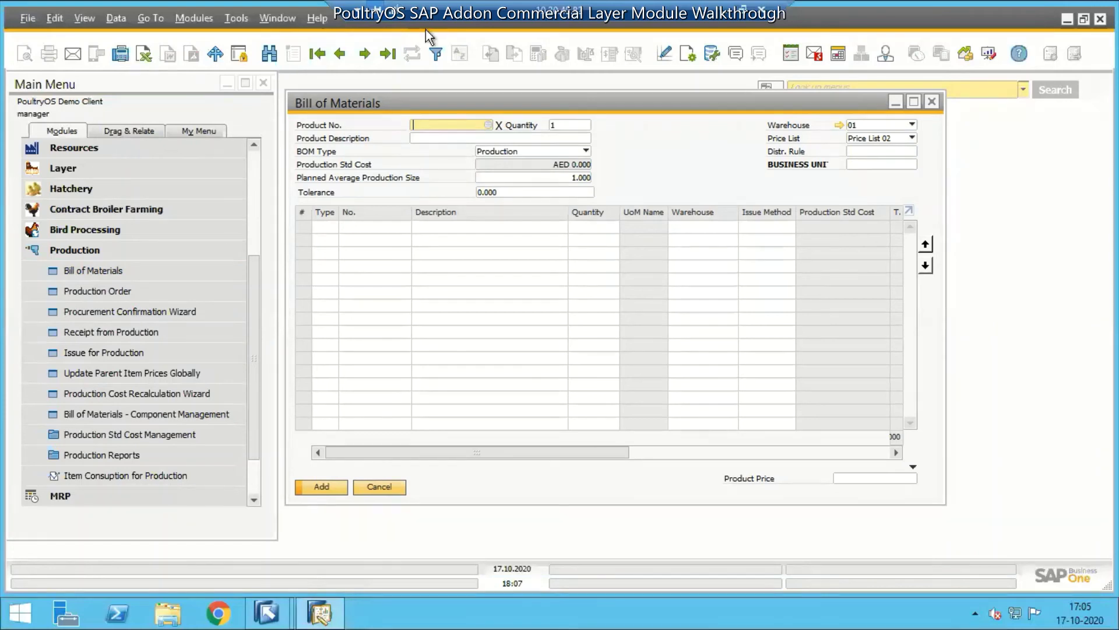
left_click_drag(542, 107, 558, 109)
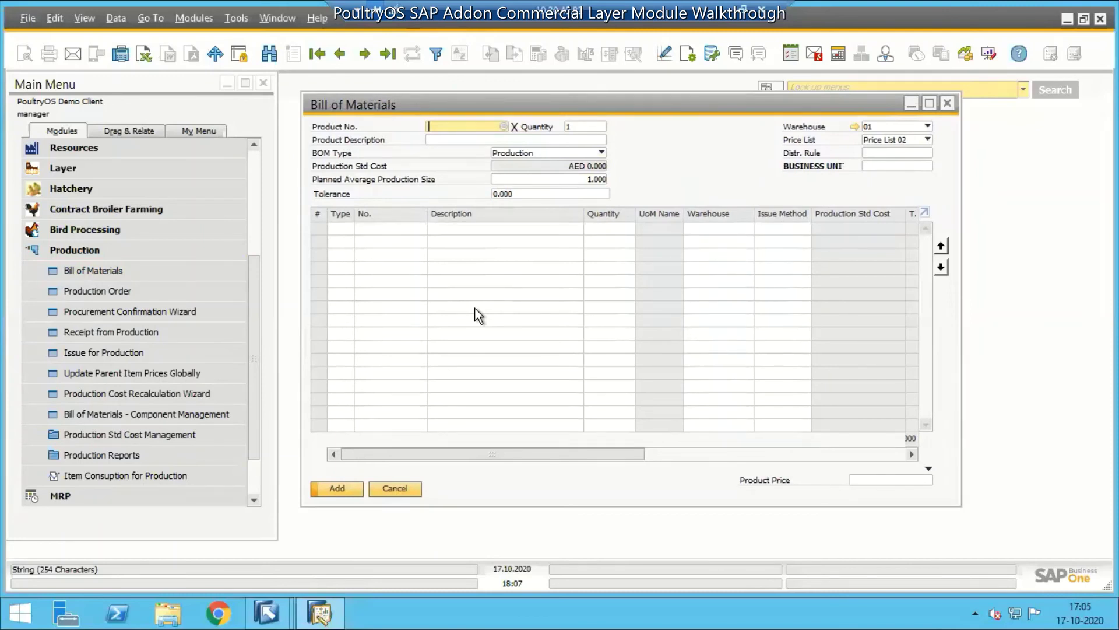
left_click(398, 489)
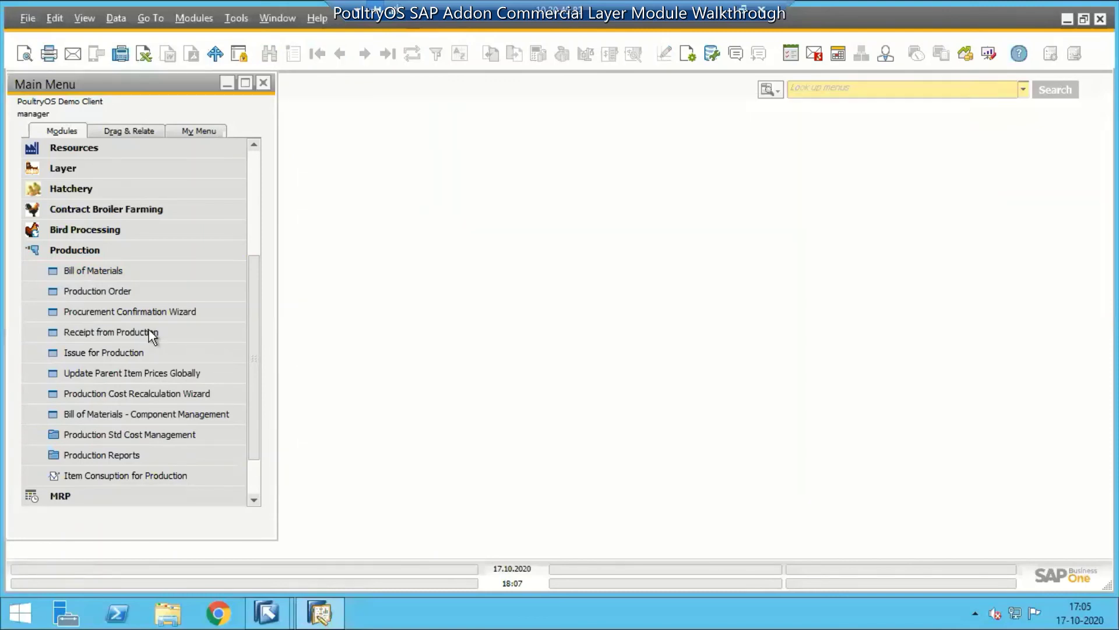
left_click(80, 252)
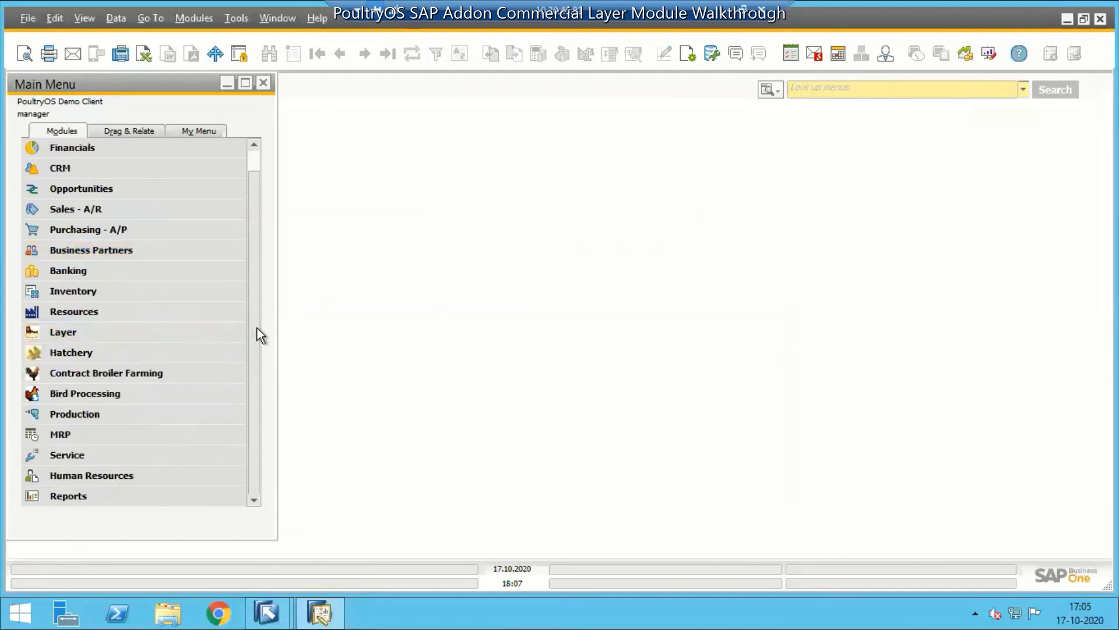
scroll(256, 322, "up", 1)
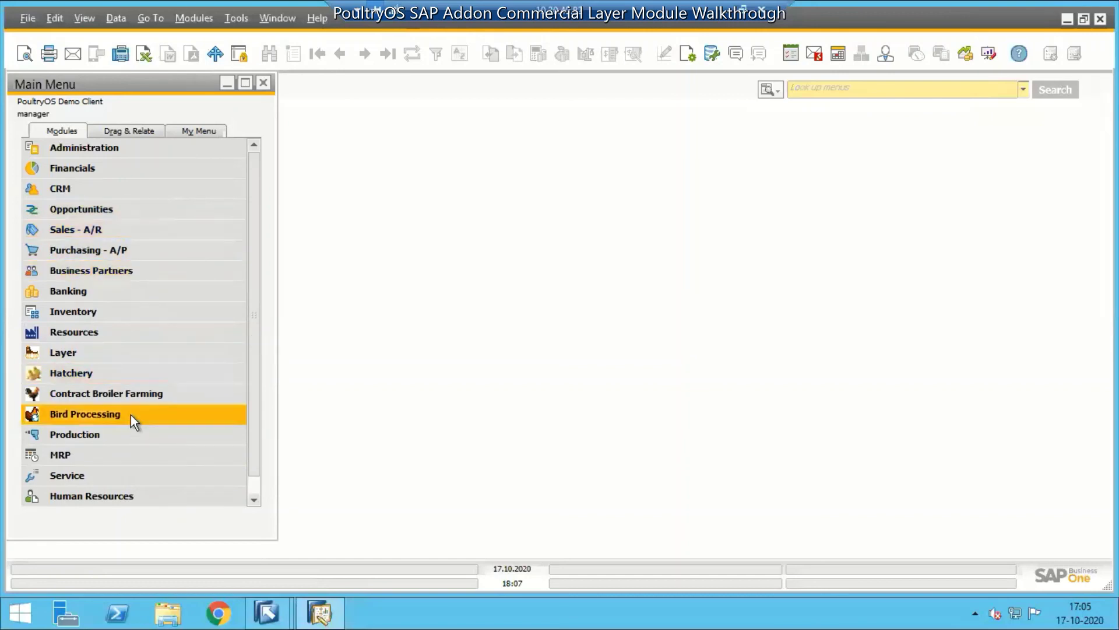
Step: Expand the Layer module's Report folder, examine the list of available layer reports, and collapse the module
left_click(94, 357)
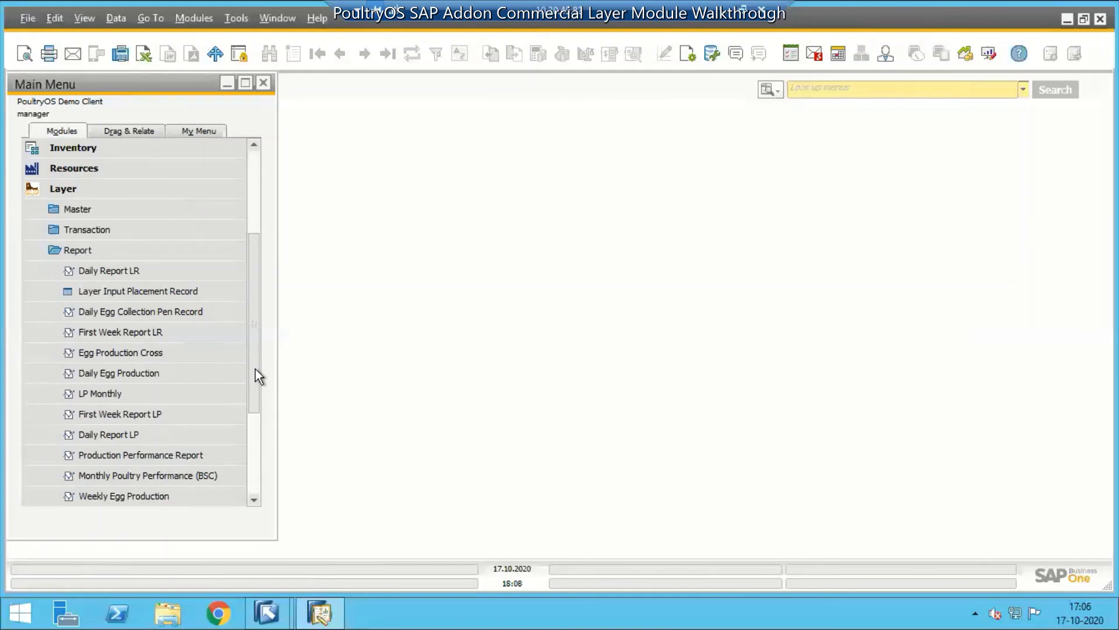
left_click_drag(256, 369, 256, 385)
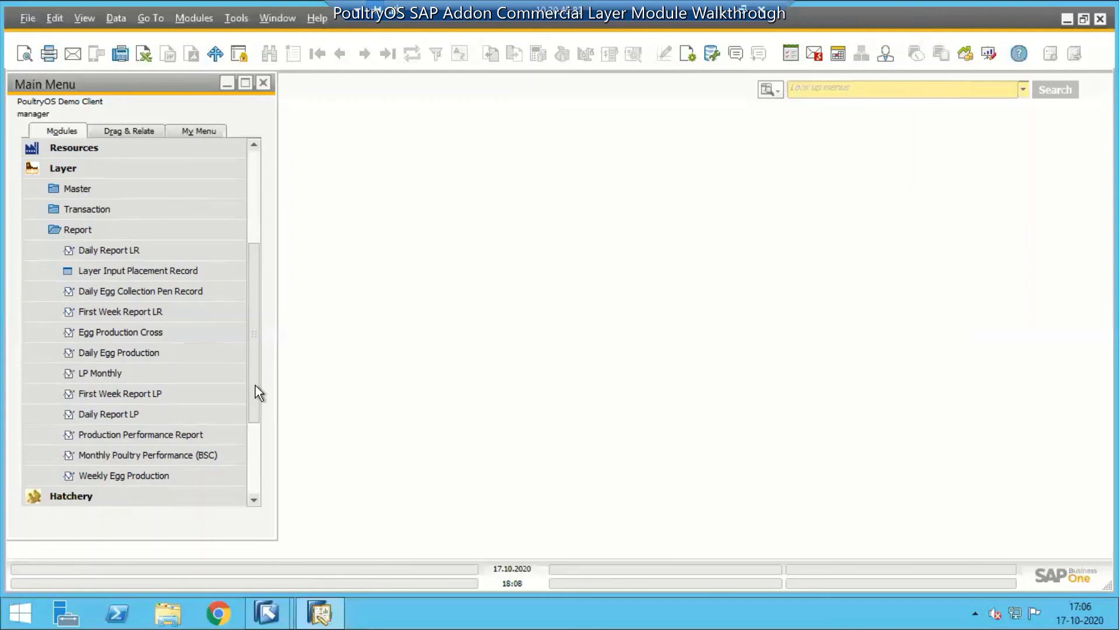
left_click_drag(256, 386, 252, 323)
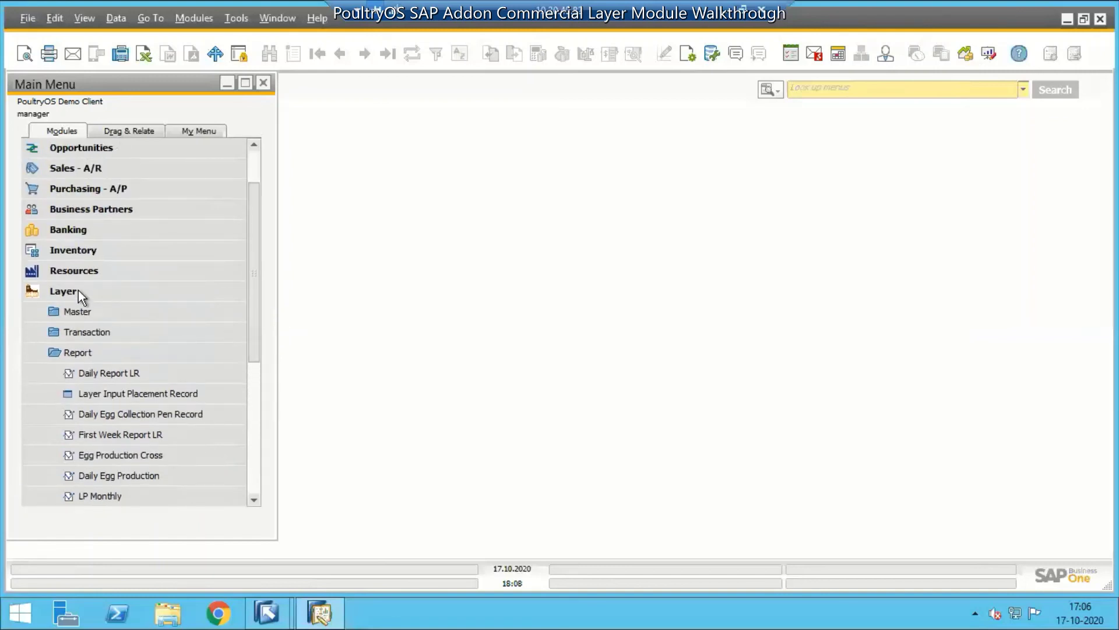
left_click(72, 290)
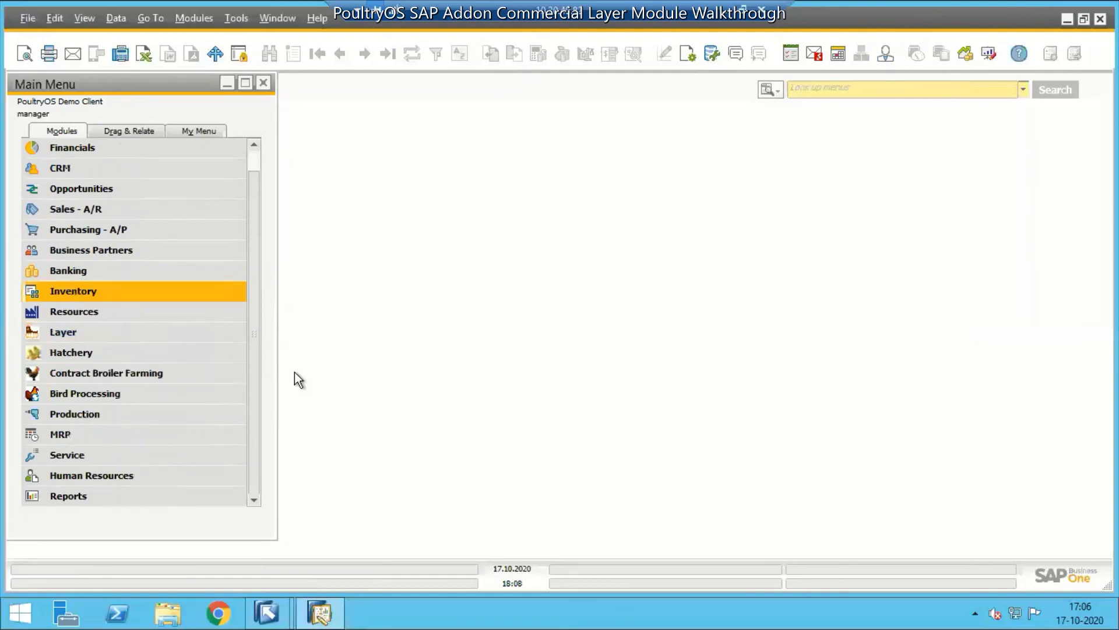